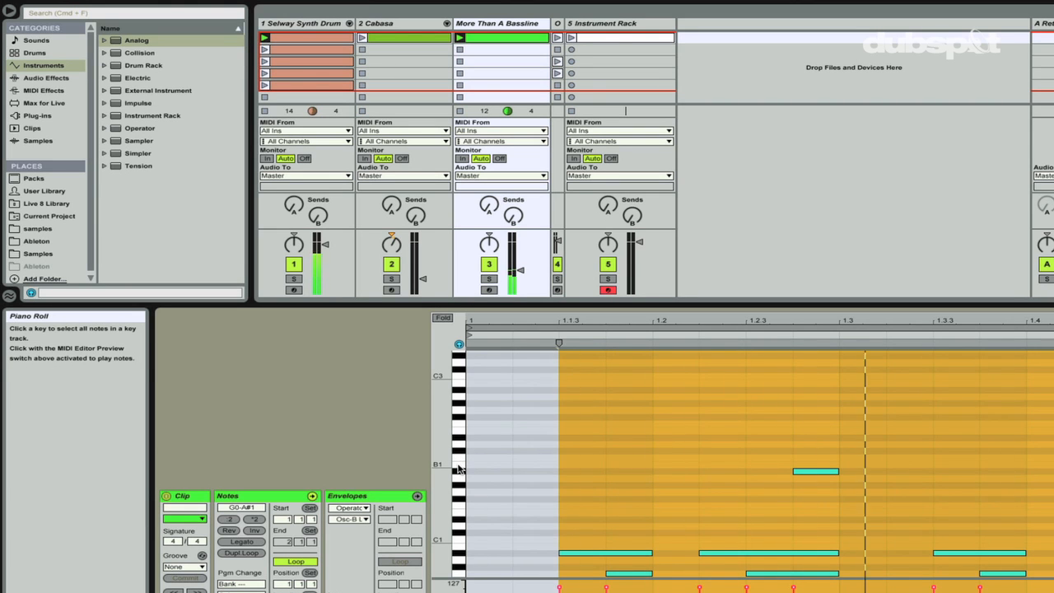
Step: Add a 1/16 A#2 note at the start of the Instrument Rack track's empty MIDI clip and launch the clip
left_click(612, 39)
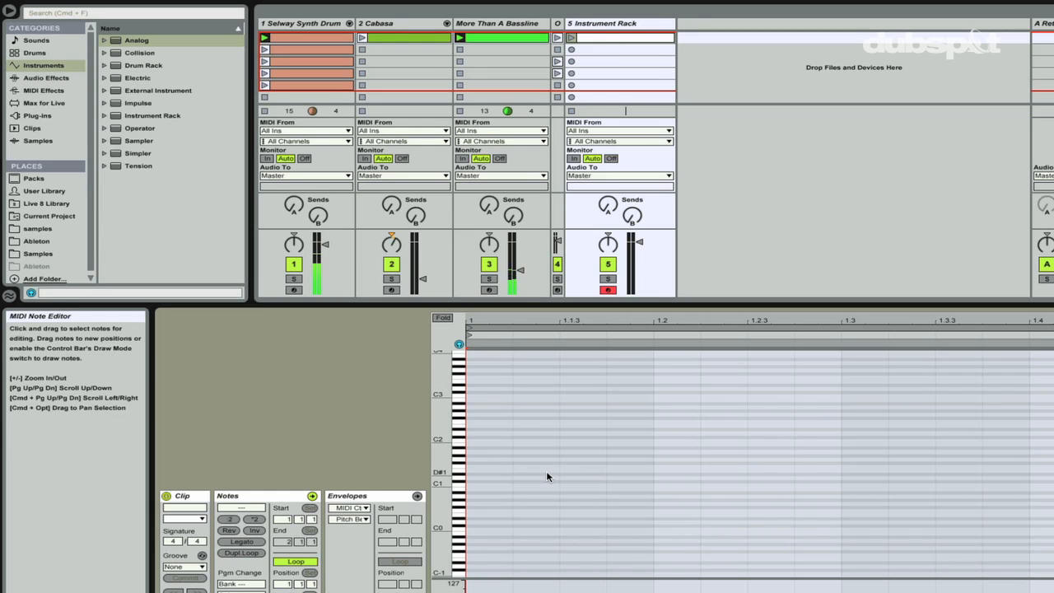
left_click_drag(443, 450, 491, 486)
left_click_drag(458, 390, 458, 398)
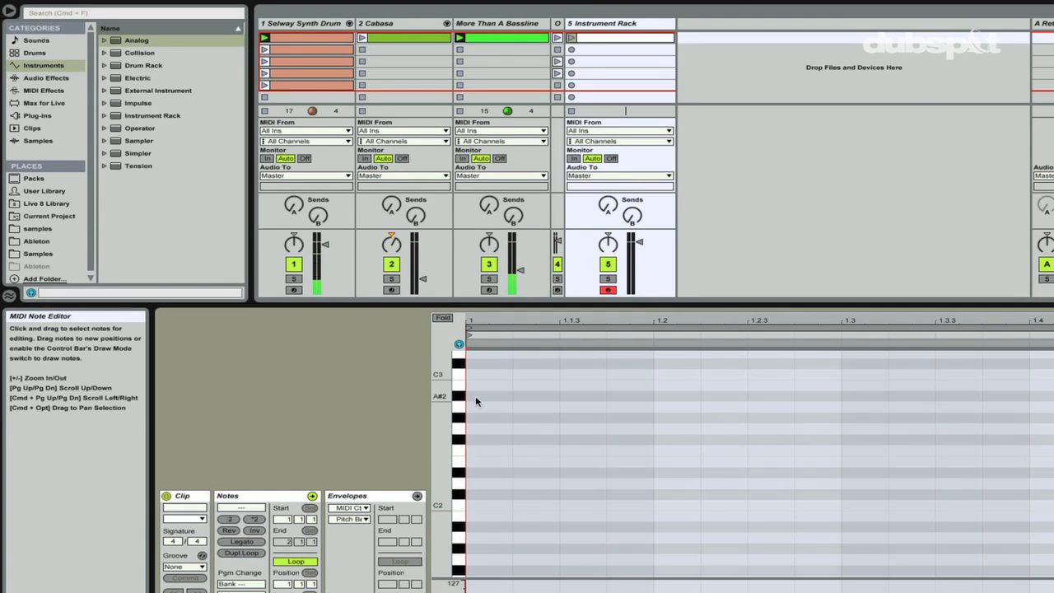
double_click(475, 397)
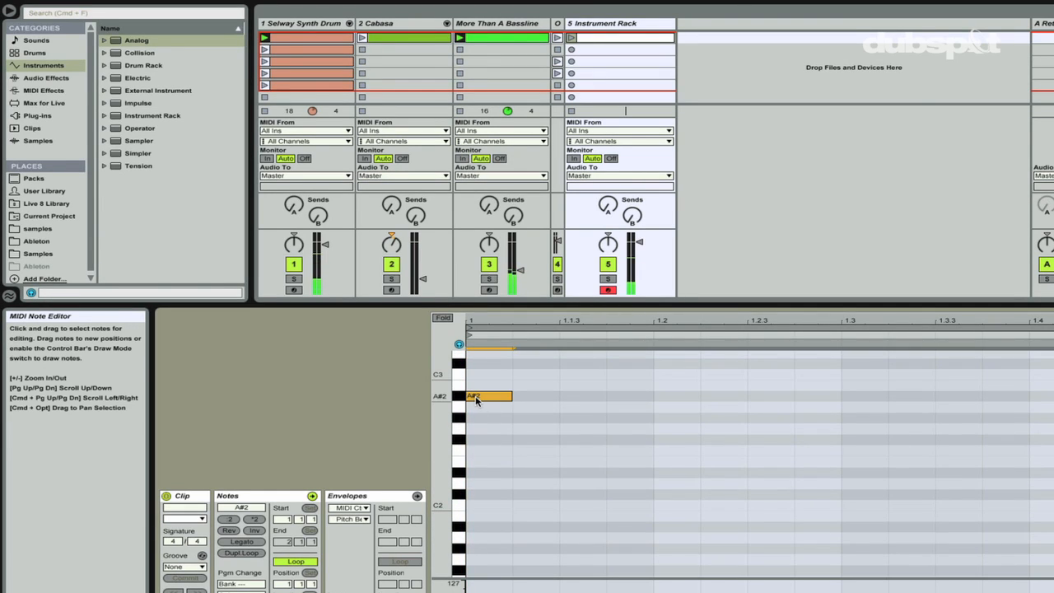
left_click(576, 38)
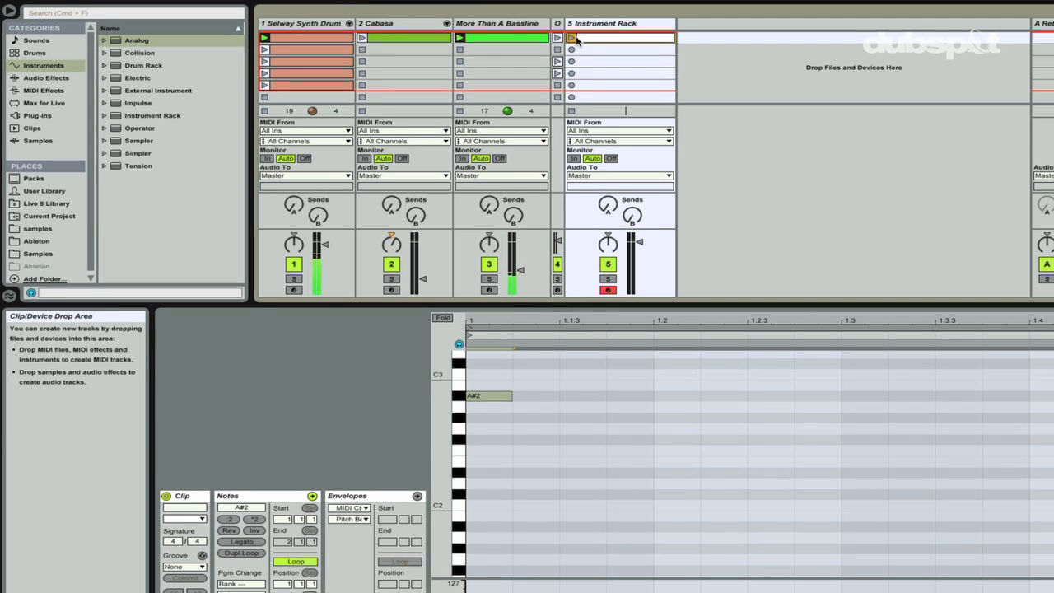
left_click(571, 38)
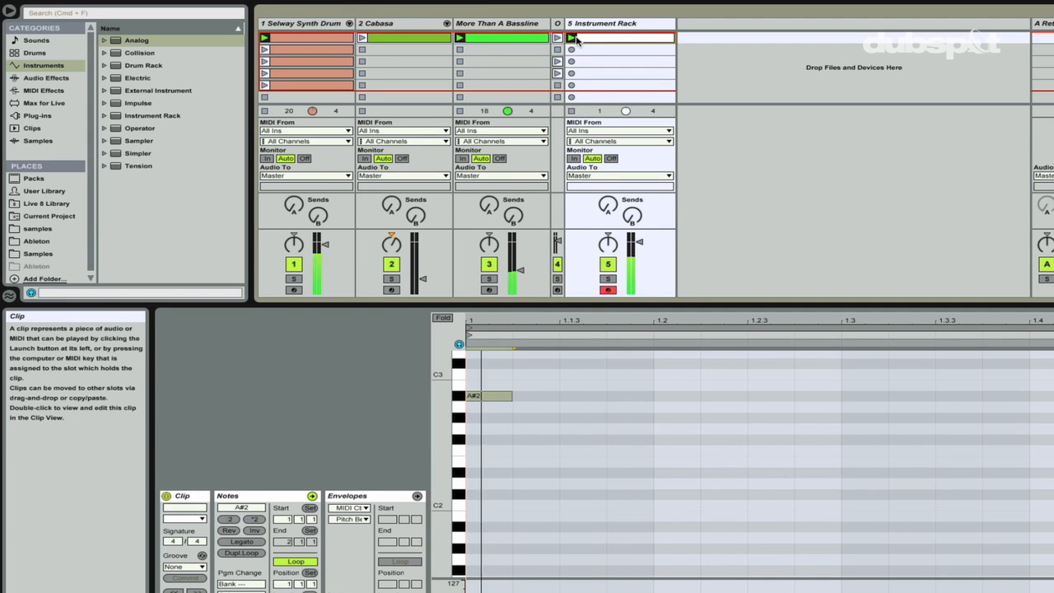
Step: Remove the A#2 note at the clip's start and draw 1/16 A#2 notes at 1.1.3, 1.2.4 and 1.4.4
left_click(501, 395)
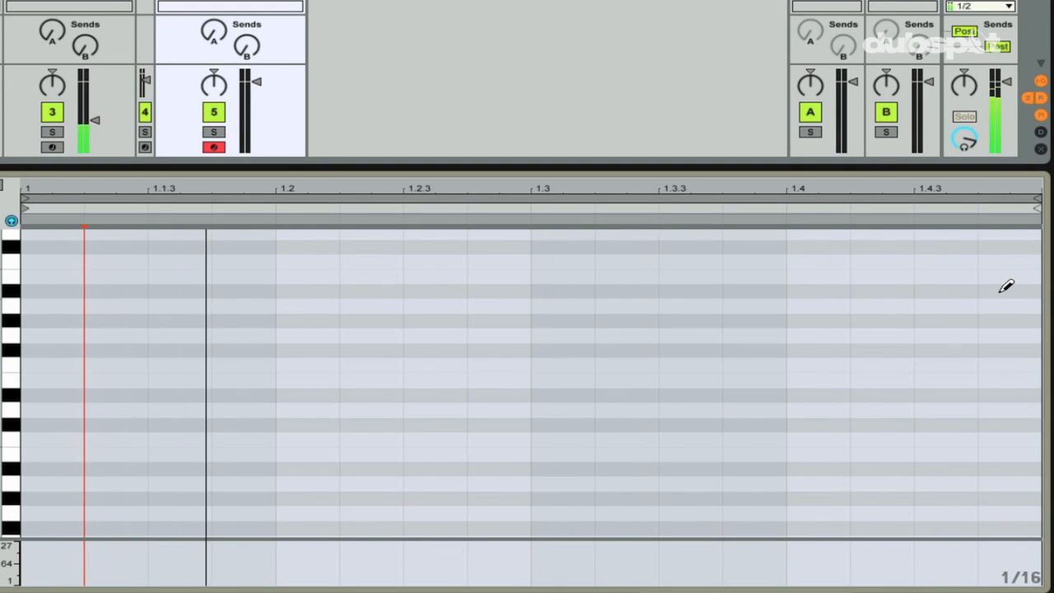
left_click(522, 290)
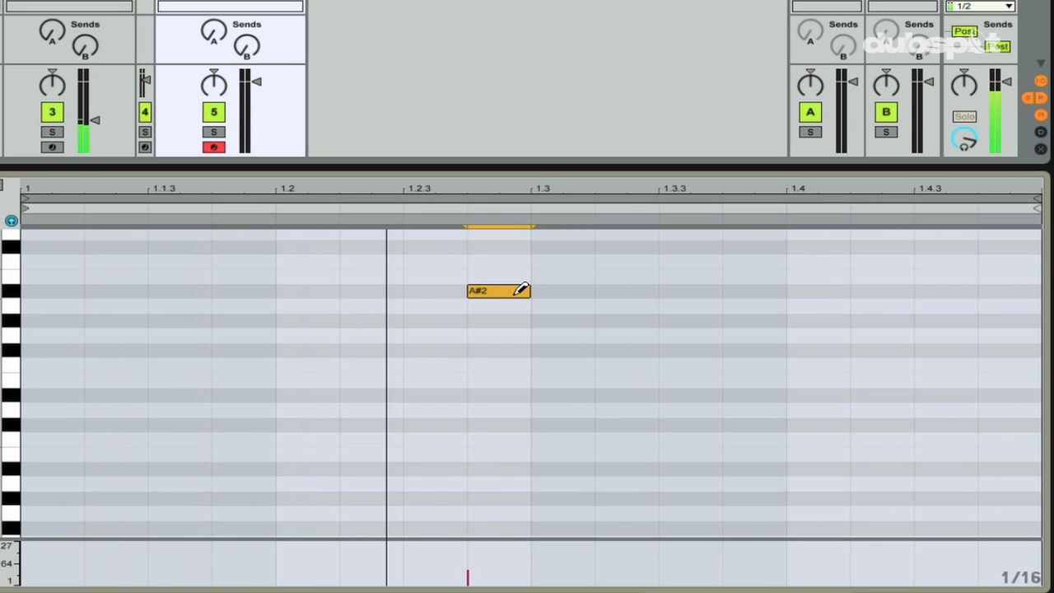
scroll(522, 289, "up", 2)
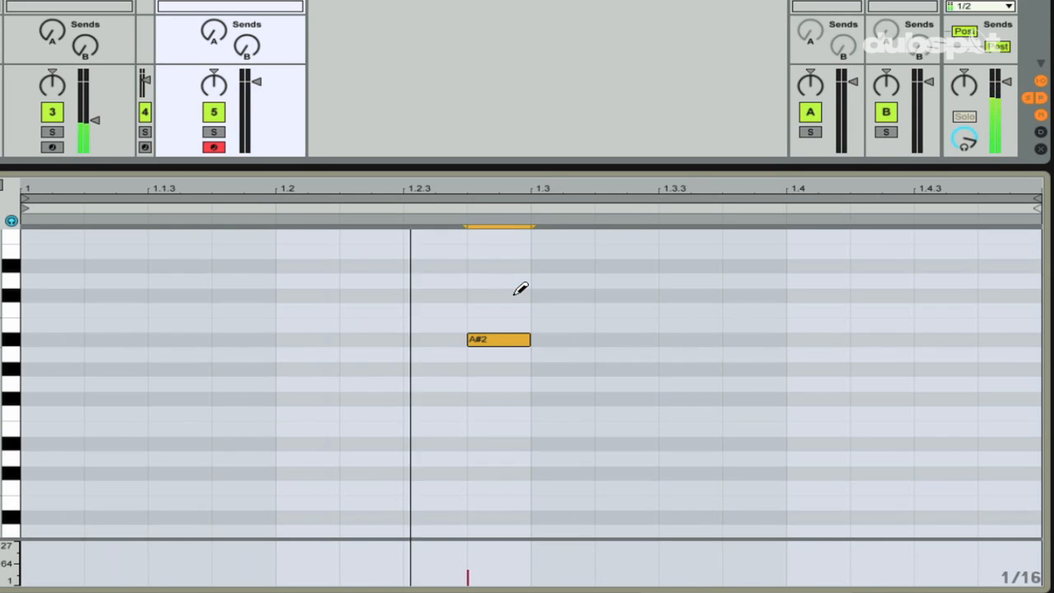
left_click(513, 337)
left_click(1020, 337)
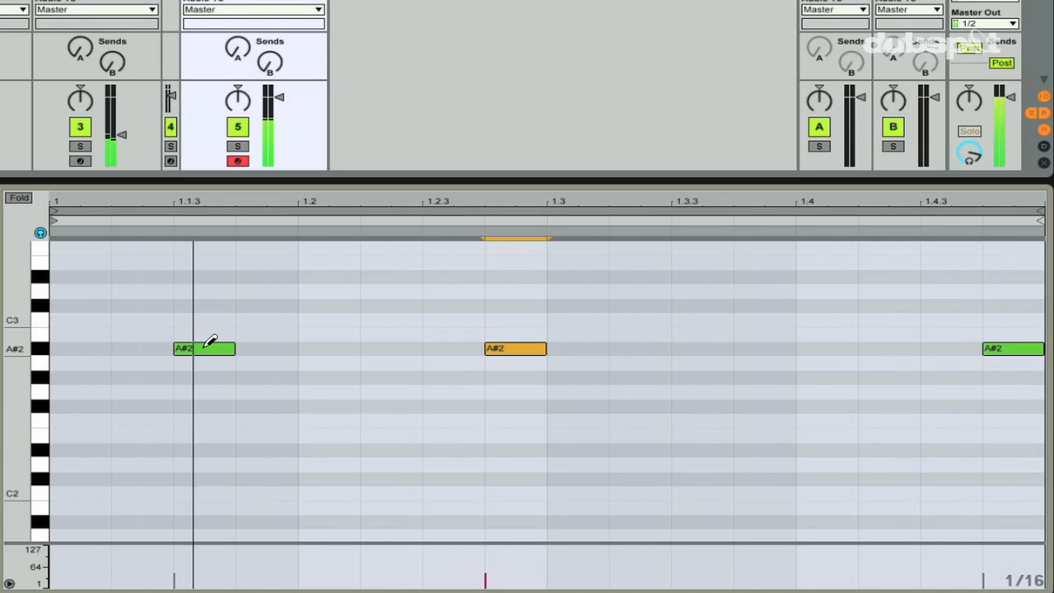
Step: Leave draw mode and deactivate the A#2 notes at 1.1.3 and 1.2.4
key("super+b")
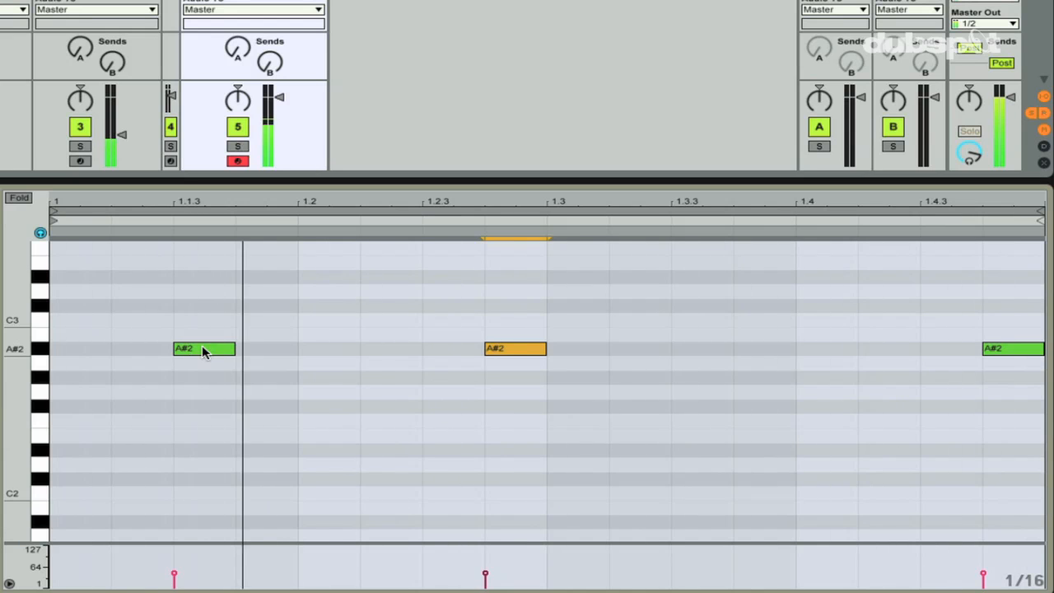
left_click_drag(146, 331, 631, 425)
key("0")
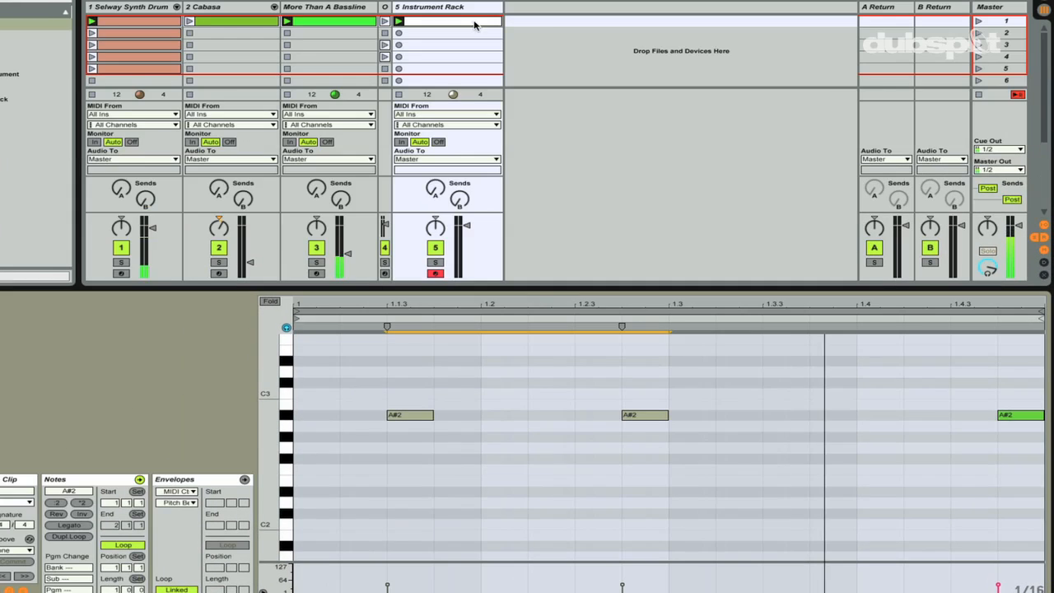
Step: Display the Instrument Rack's Analog device with its Amp1 envelope settings and the rack's macro controls
left_click(459, 10)
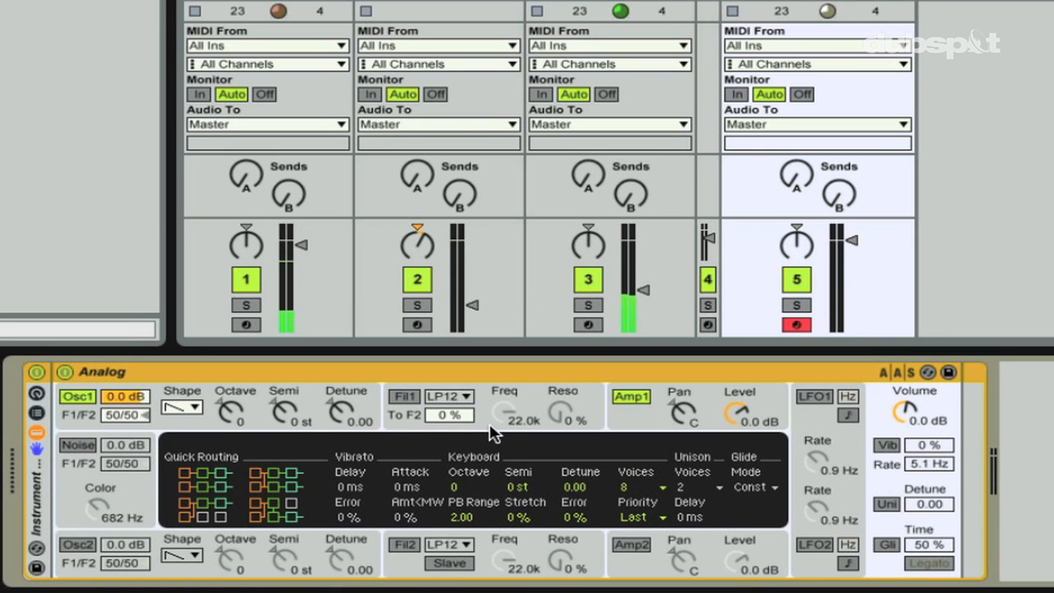
left_click(648, 423)
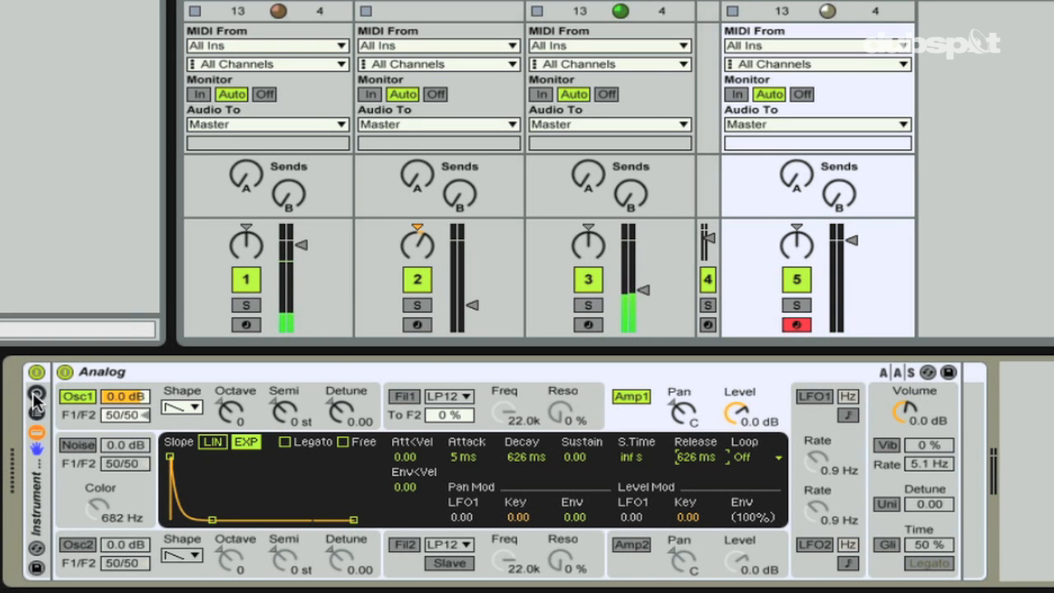
left_click(34, 399)
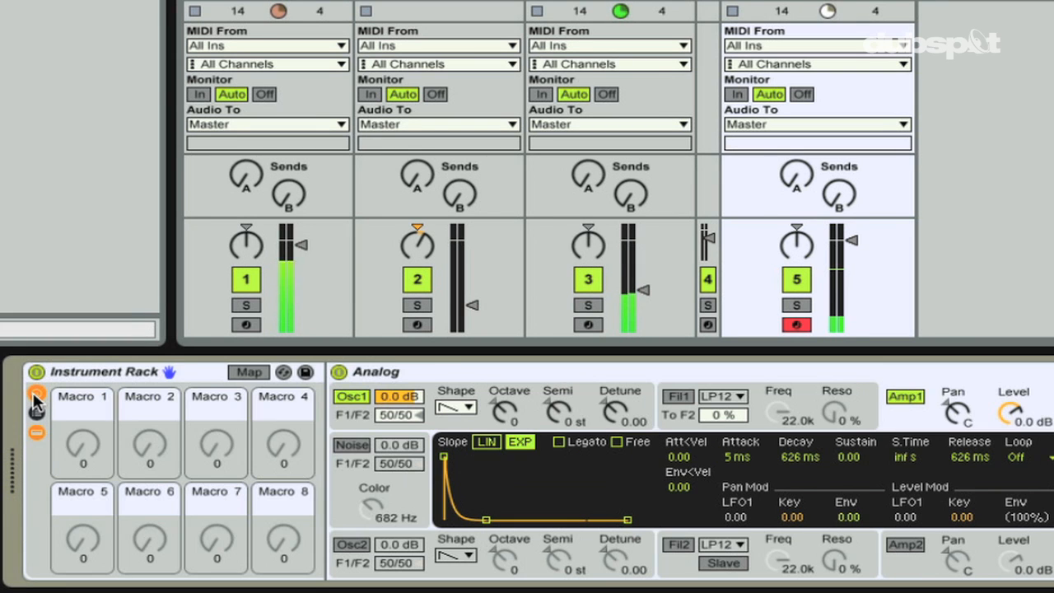
left_click(256, 372)
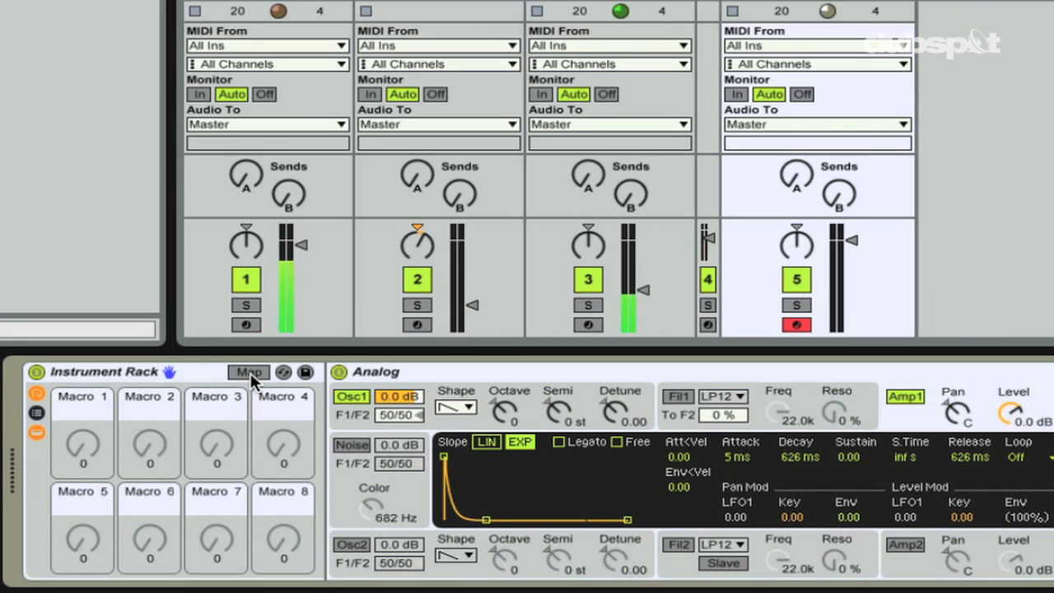
left_click(250, 372)
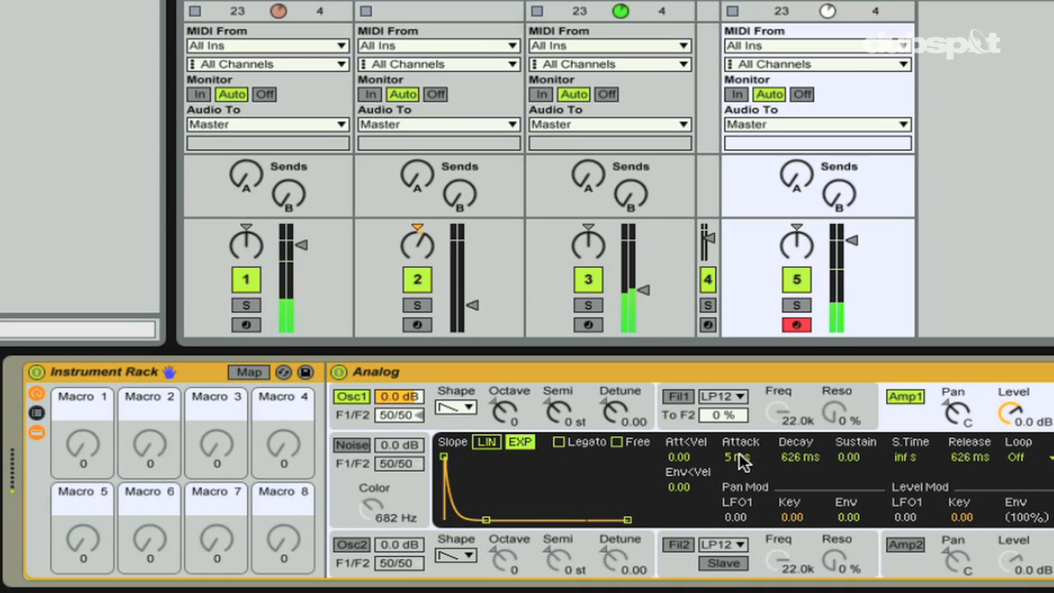
right_click(741, 461)
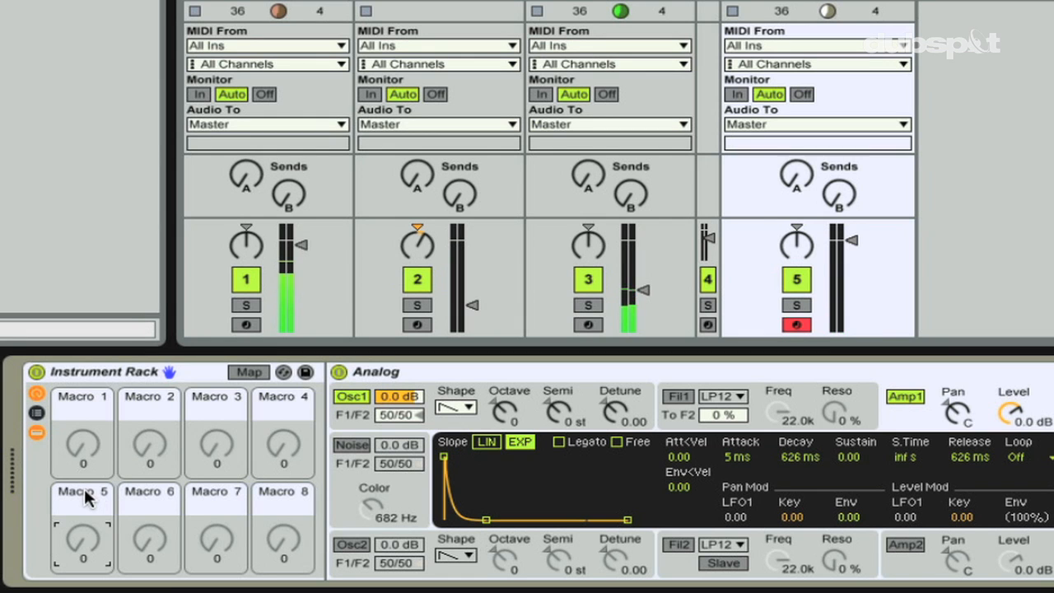
Step: Rename Macros 5 to 8 of the Instrument Rack as attack, decay, sustain and release
left_click(85, 492)
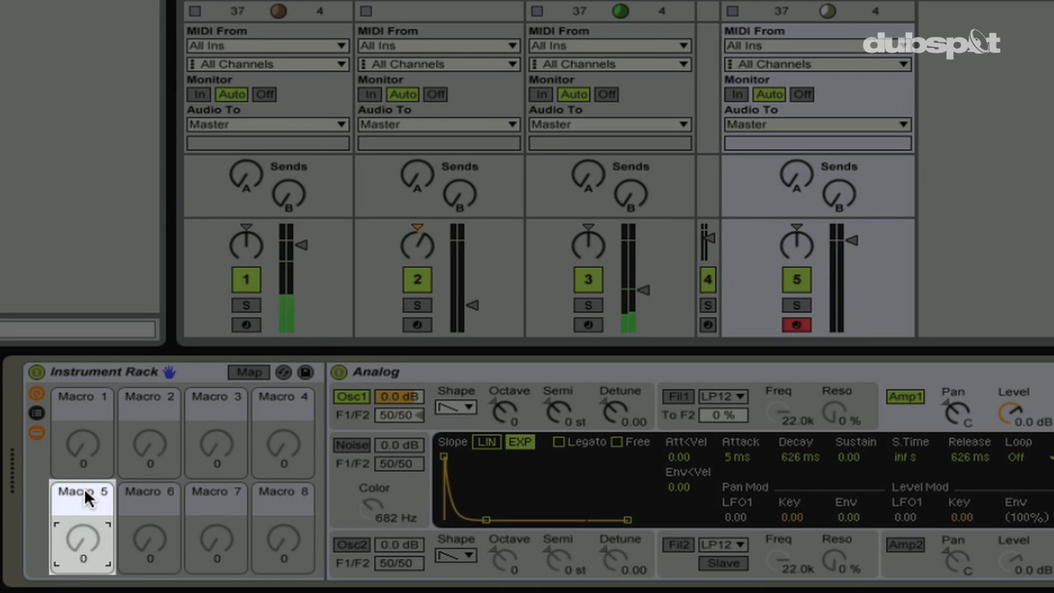
key("ctrl+r")
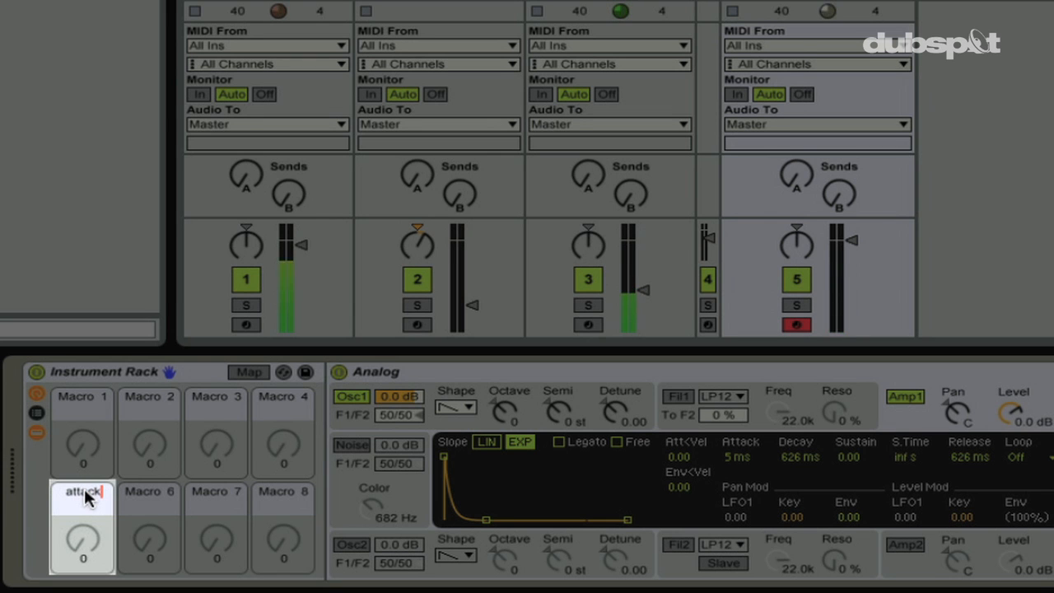
key("Tab")
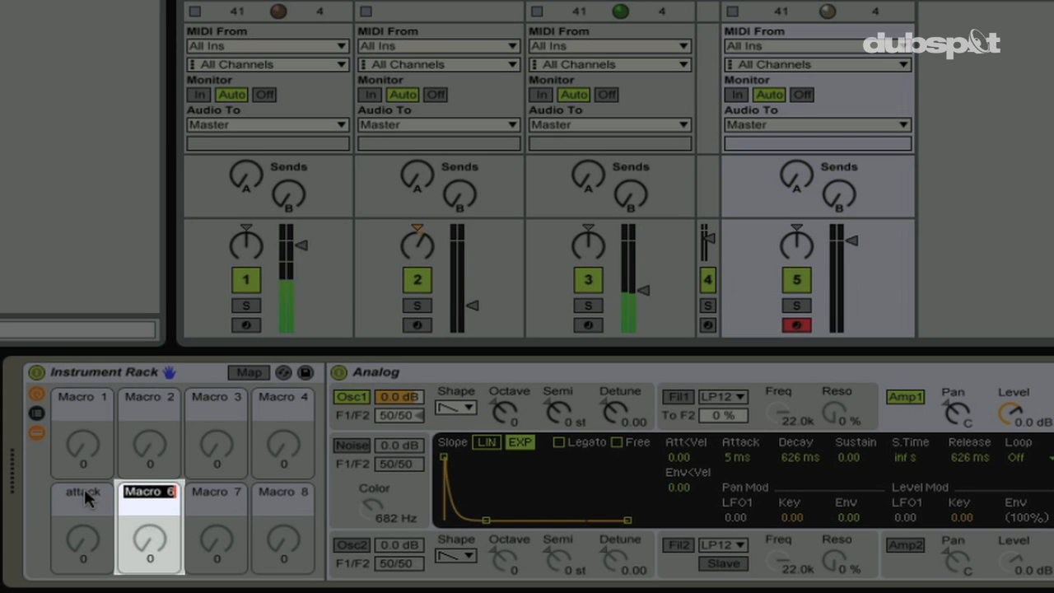
type("decay")
key("Tab")
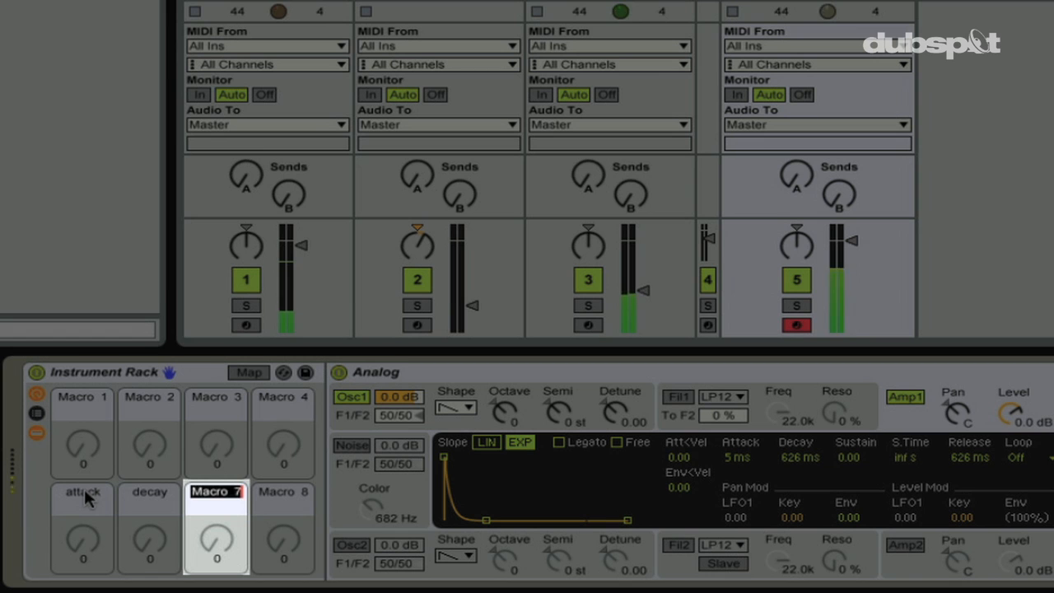
type("sustain")
key("Tab")
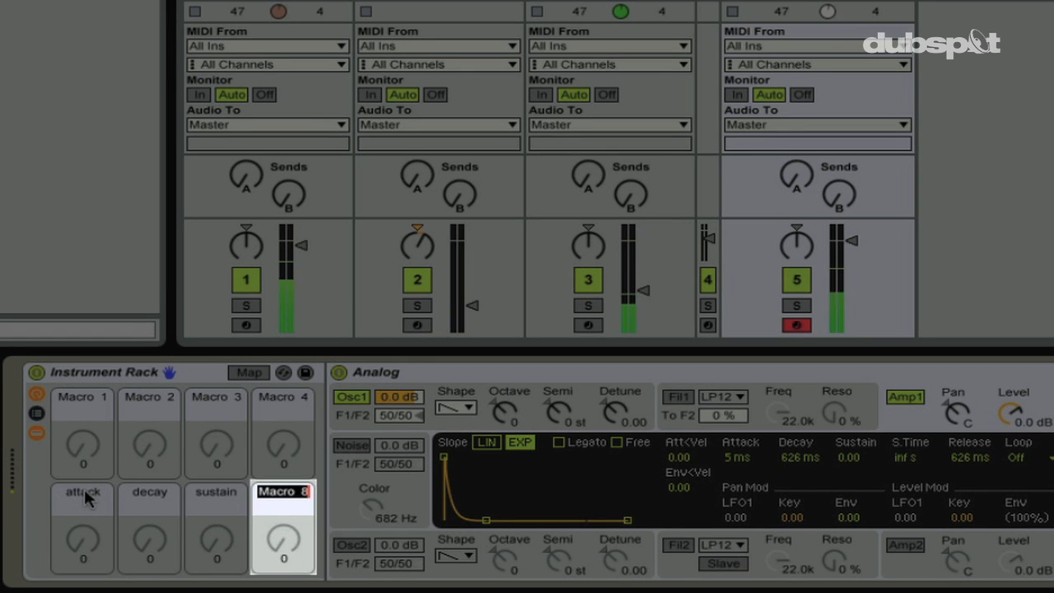
type("release")
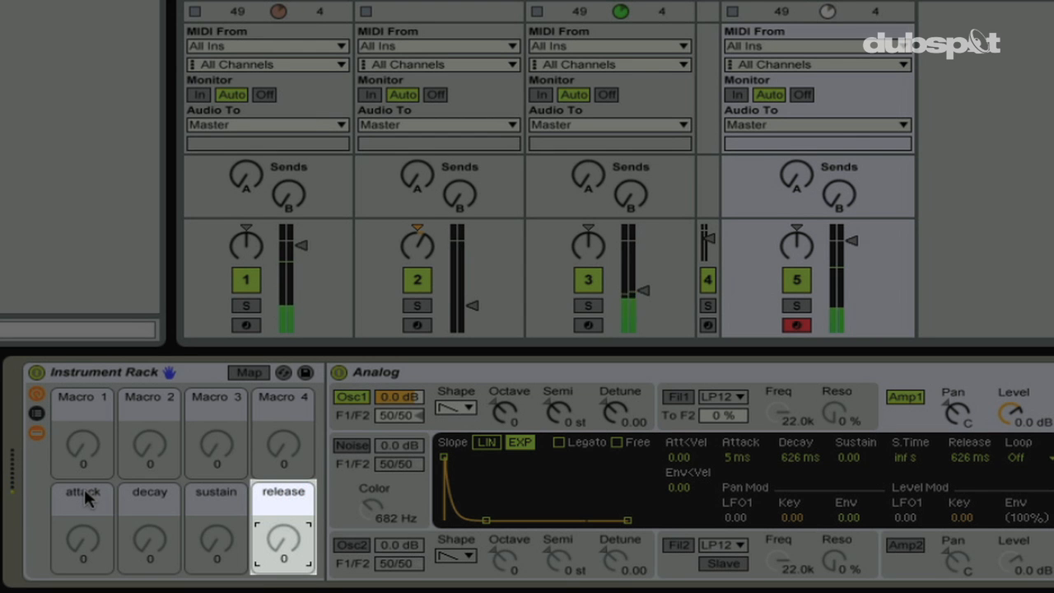
key("Return")
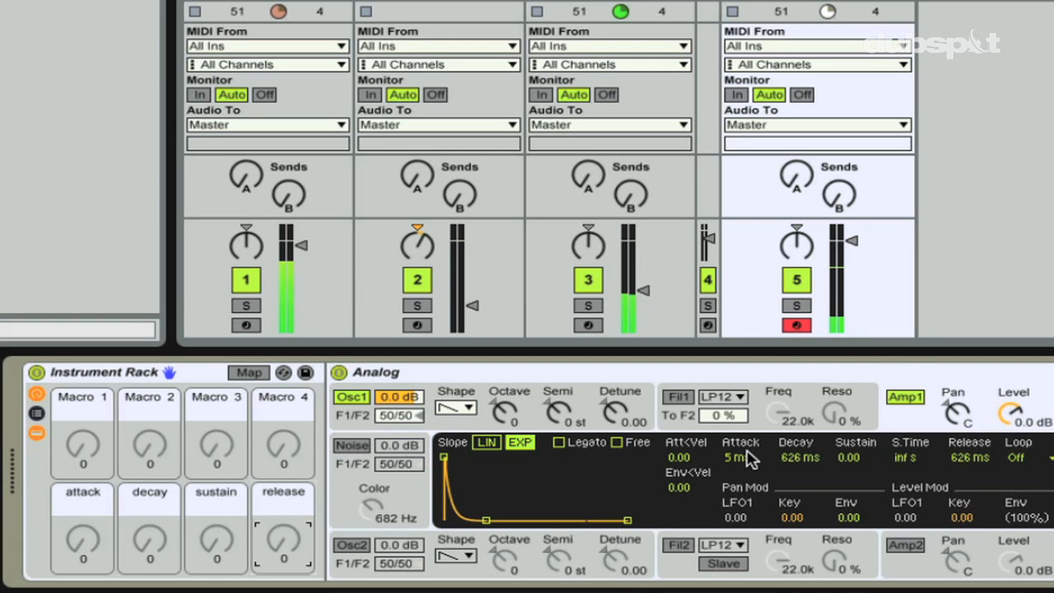
Step: Map the Amp1 envelope's Attack, Decay, Sustain and Release to the macros of the same names
right_click(748, 458)
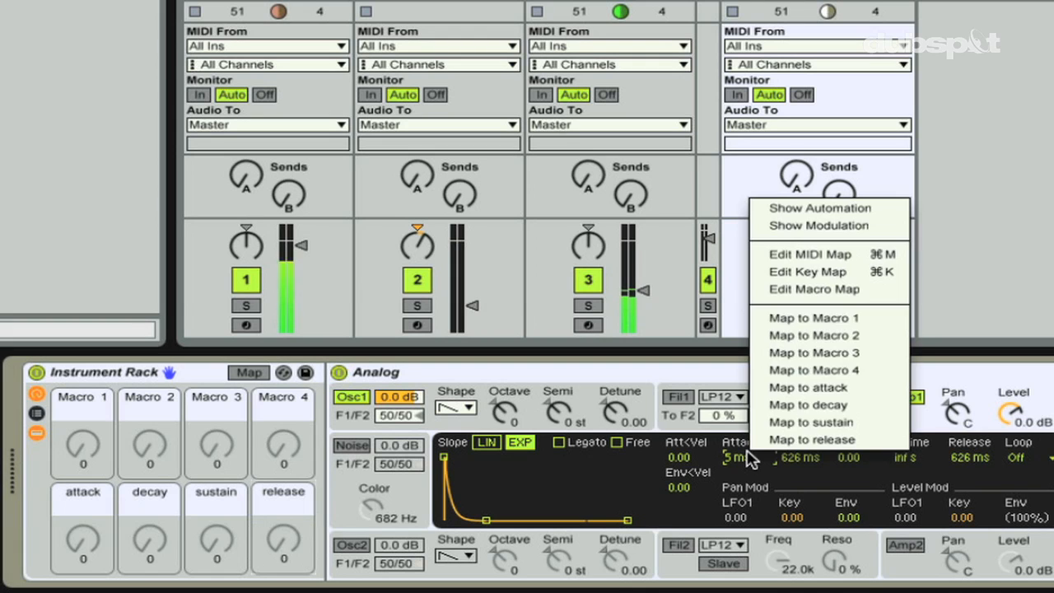
left_click(804, 385)
right_click(797, 458)
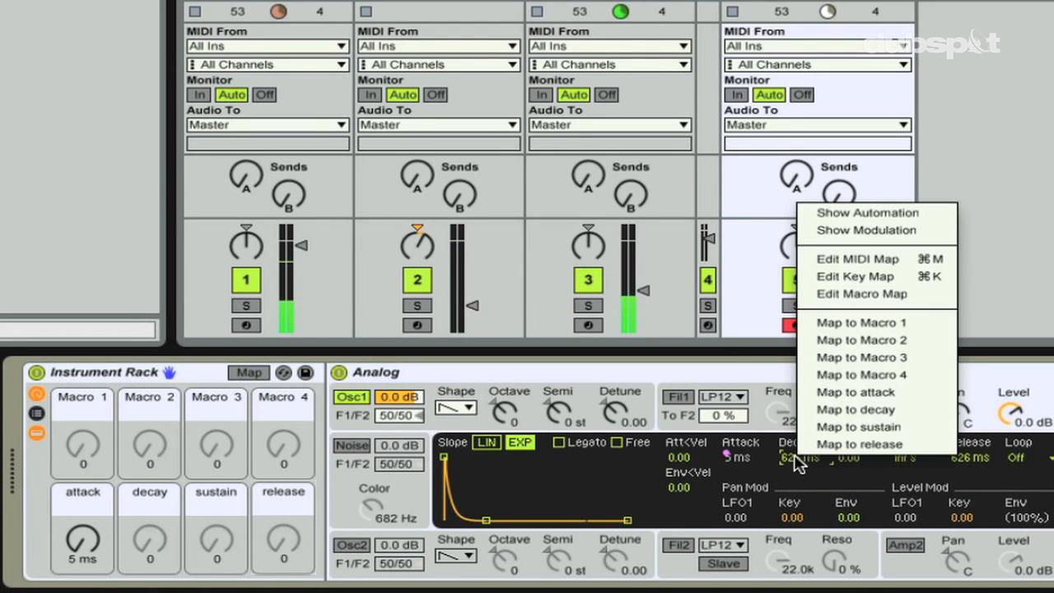
left_click(865, 402)
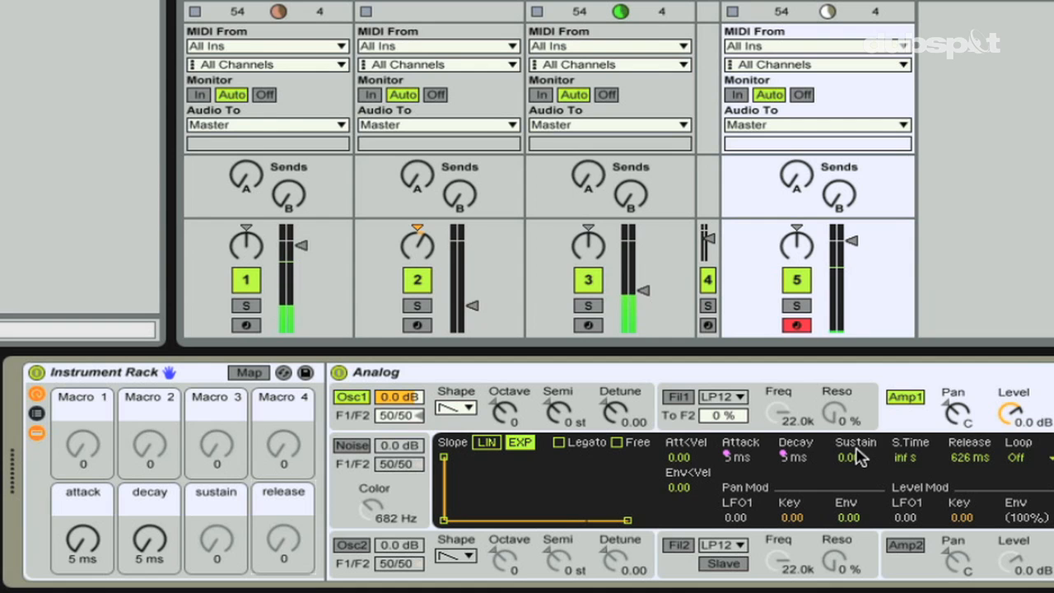
right_click(856, 456)
left_click(920, 419)
right_click(974, 458)
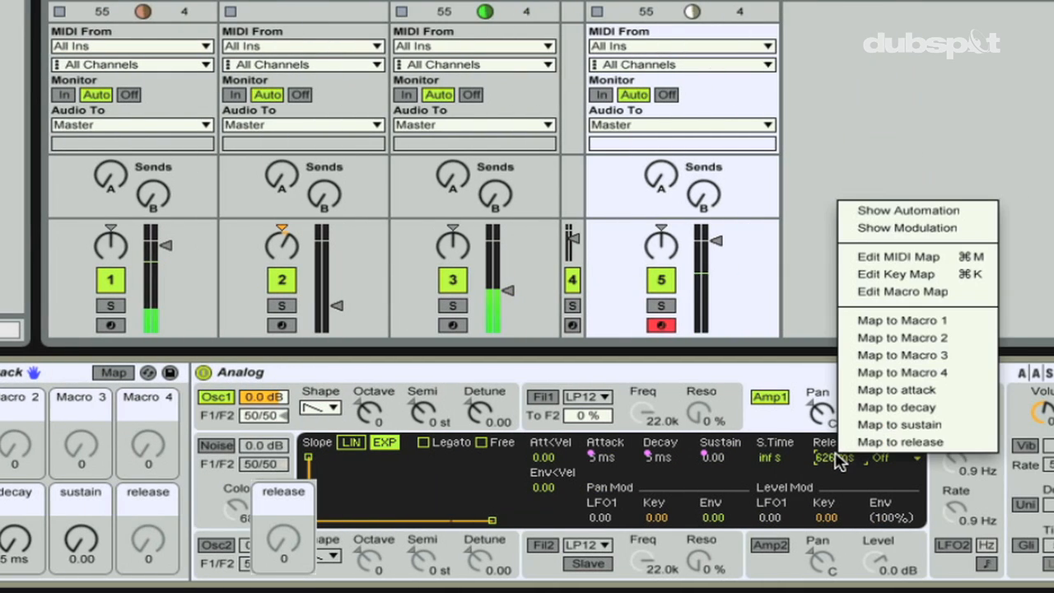
left_click(861, 445)
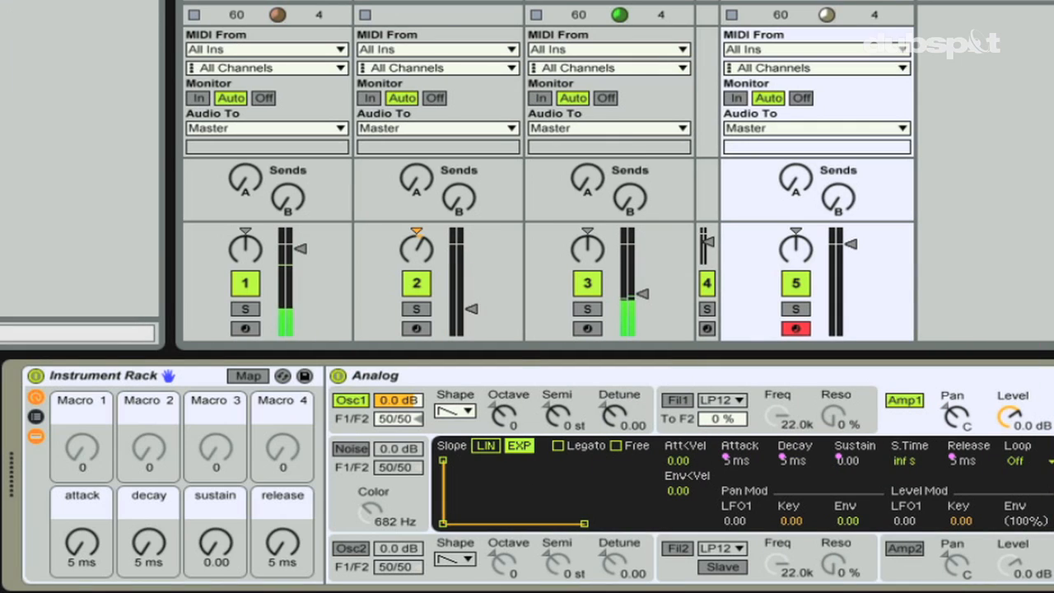
Step: Set both the decay and release macros to 545 ms
left_click_drag(149, 541, 149, 487)
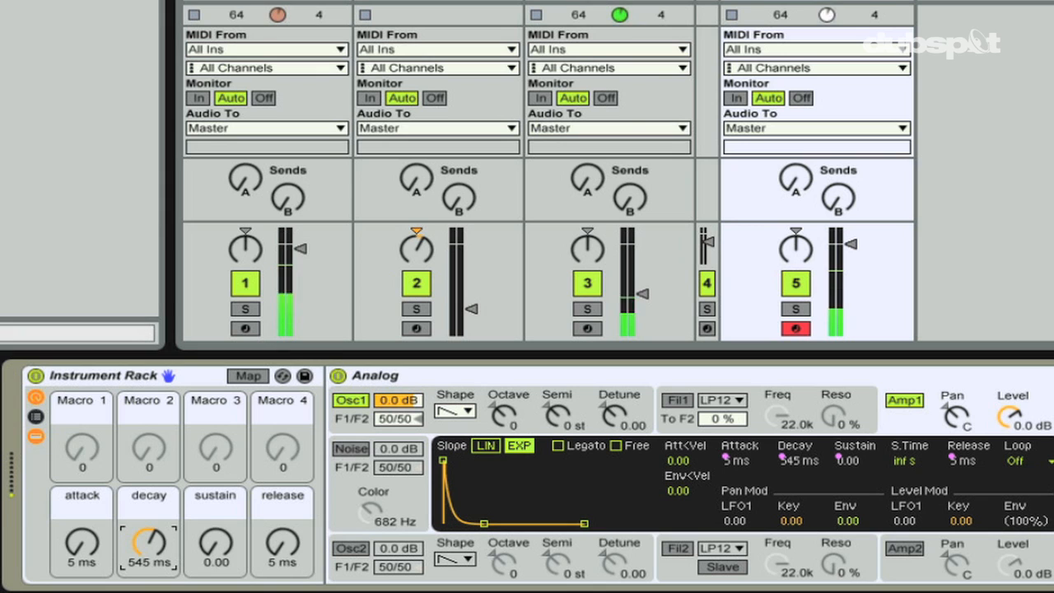
left_click_drag(282, 545, 282, 523)
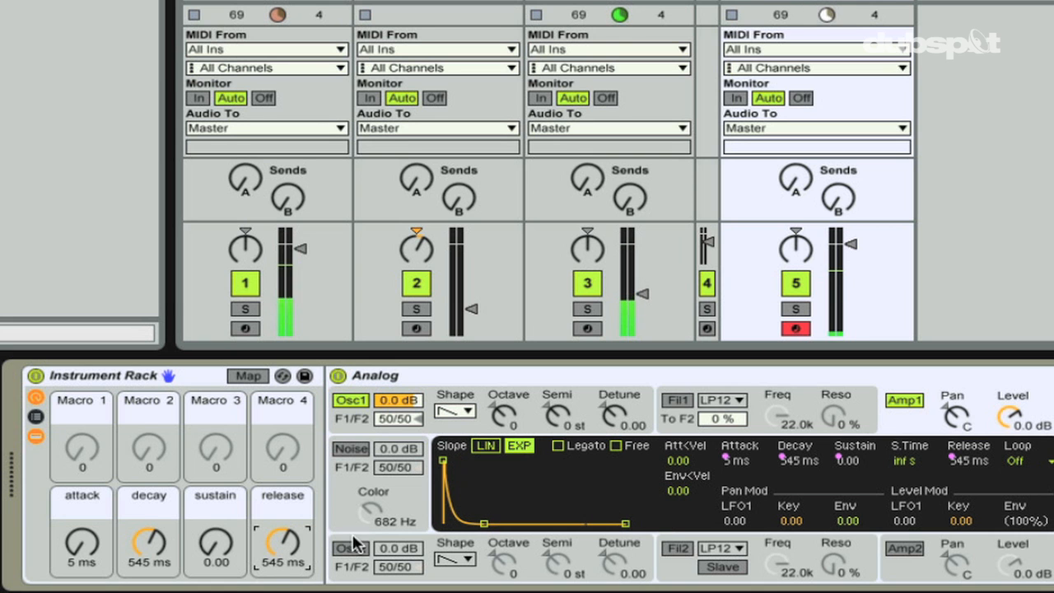
Step: Turn on Analog's second oscillator, then route Osc1 entirely to F1 and Osc2 entirely to F2
left_click(350, 547)
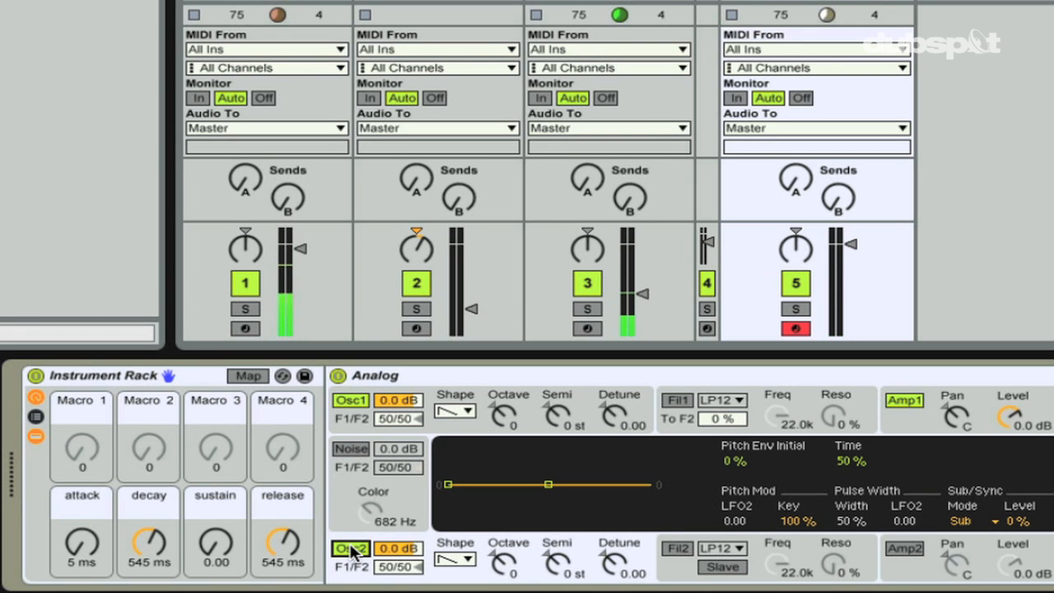
left_click(400, 419)
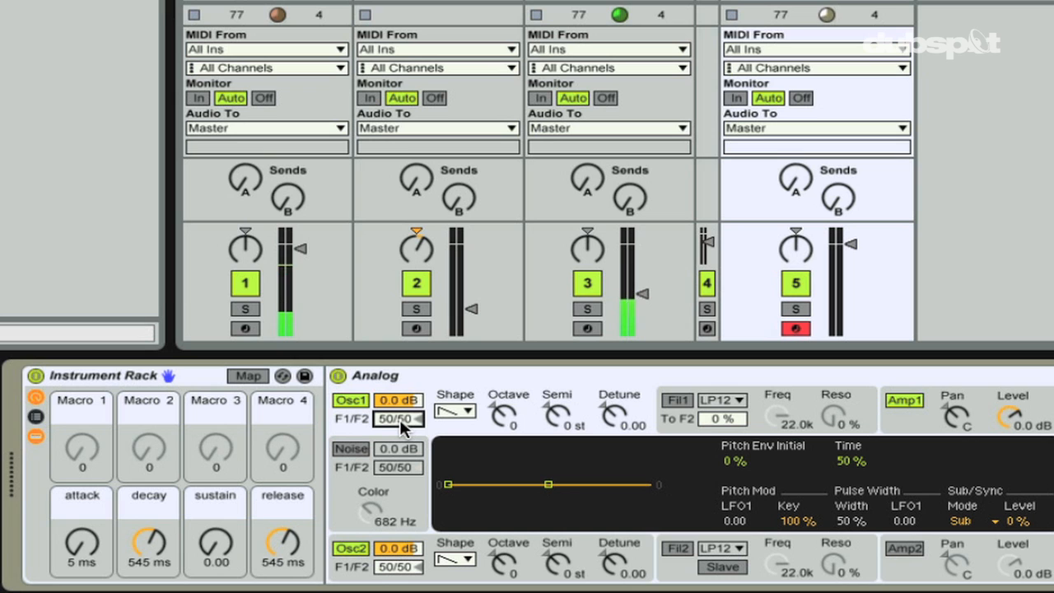
left_click_drag(400, 421, 400, 478)
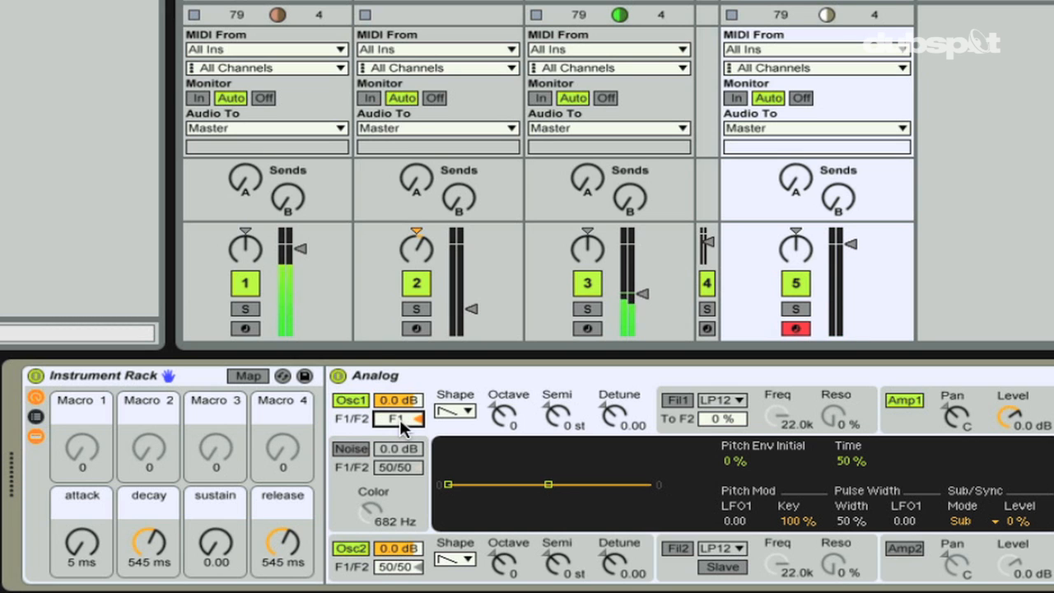
left_click(401, 570)
left_click_drag(401, 568, 401, 515)
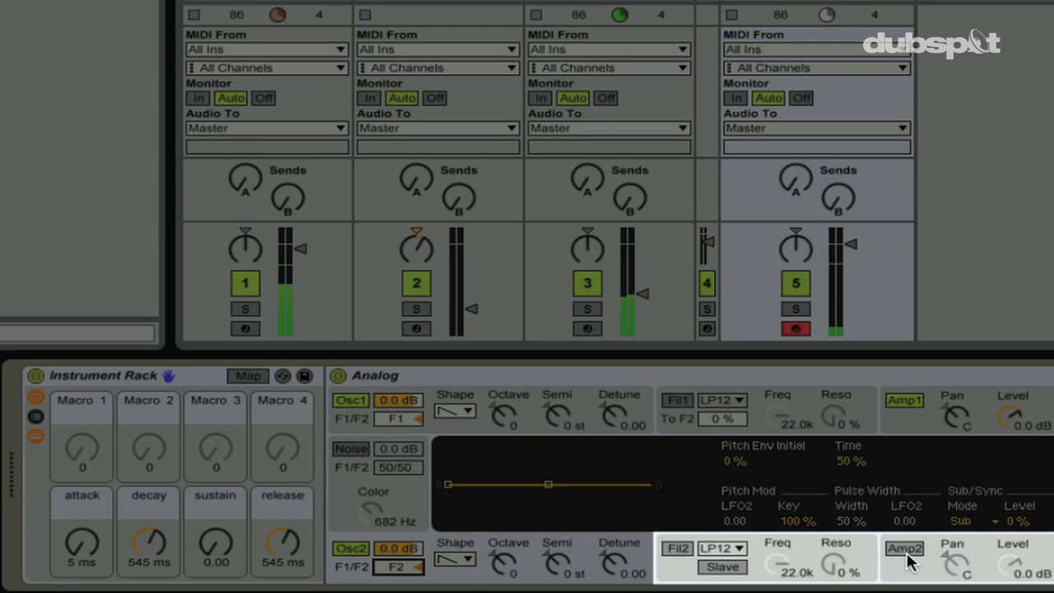
Step: Turn on Amp2 and map its envelope's Attack, Decay, Sustain and Release to the macros of the same names
left_click(906, 553)
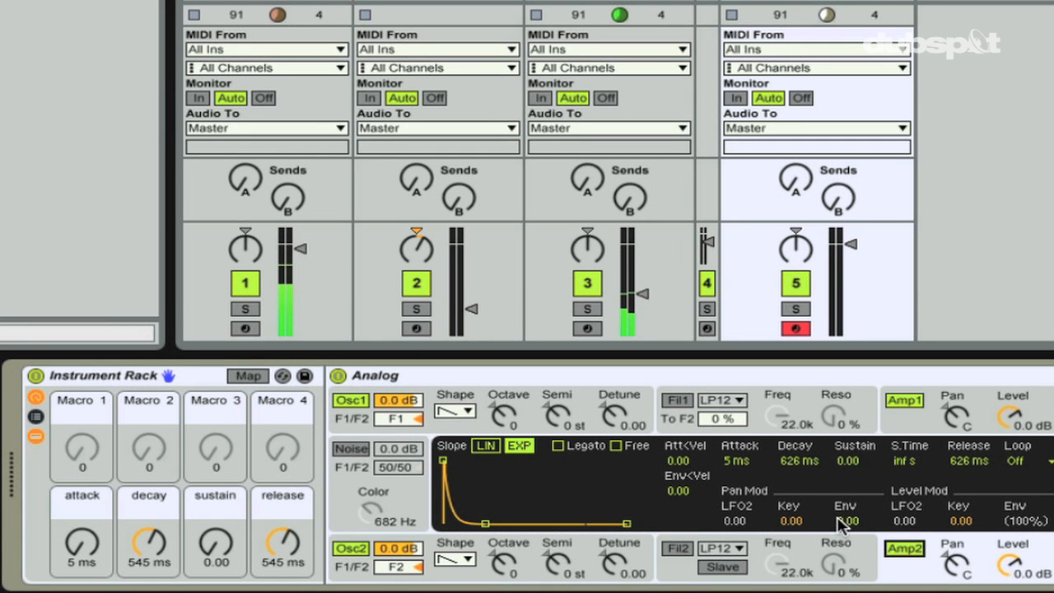
right_click(745, 463)
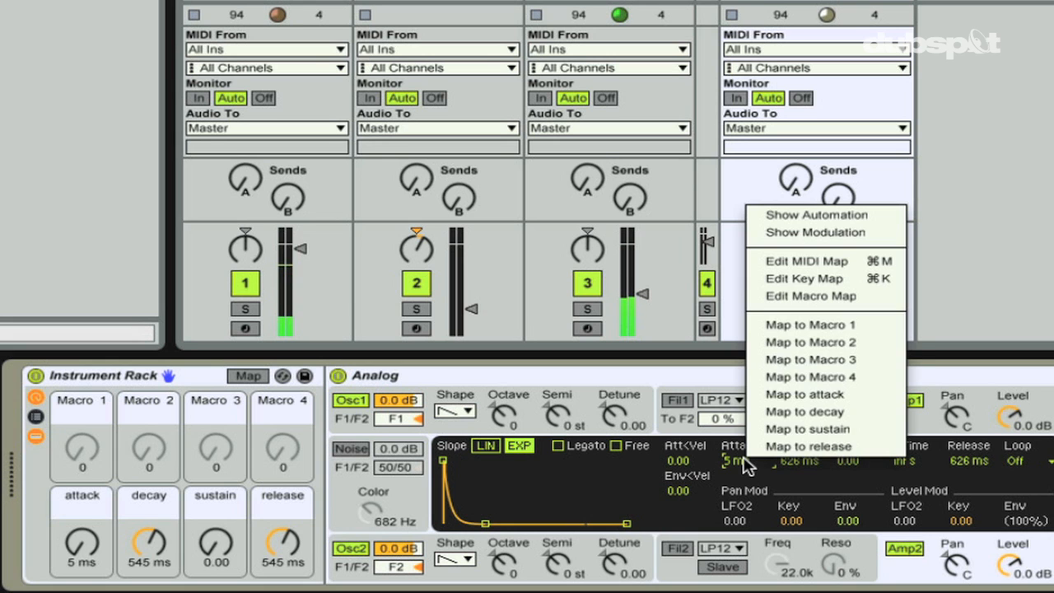
left_click(810, 376)
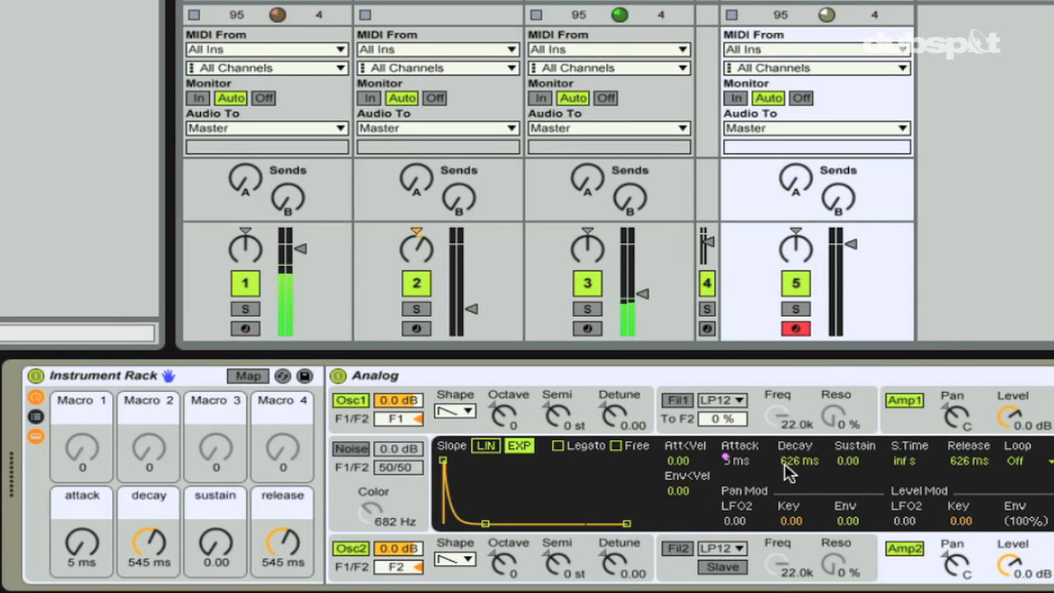
right_click(791, 463)
left_click(823, 416)
right_click(858, 464)
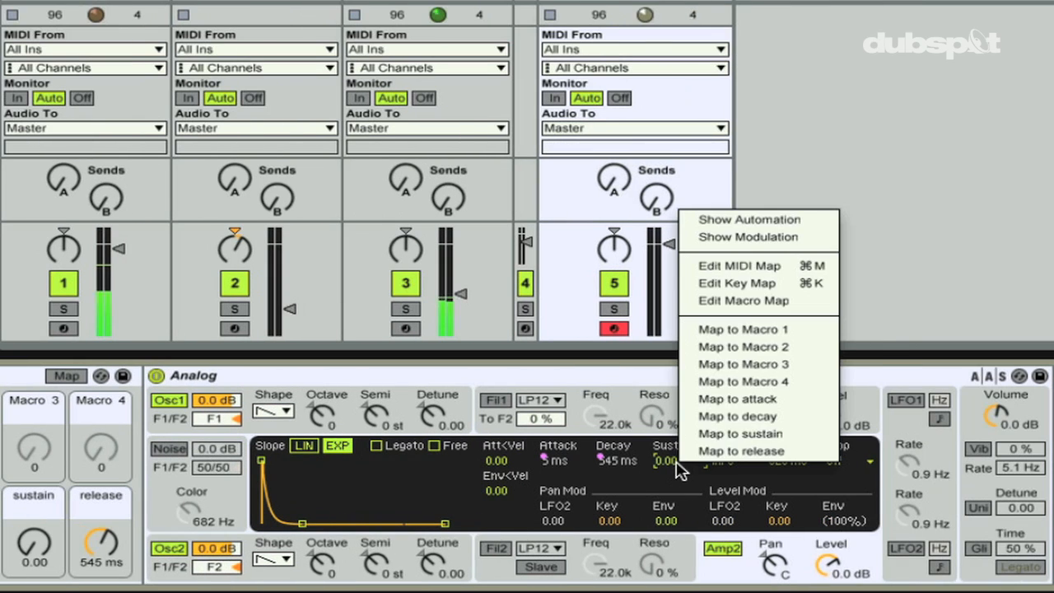
left_click(695, 451)
right_click(788, 463)
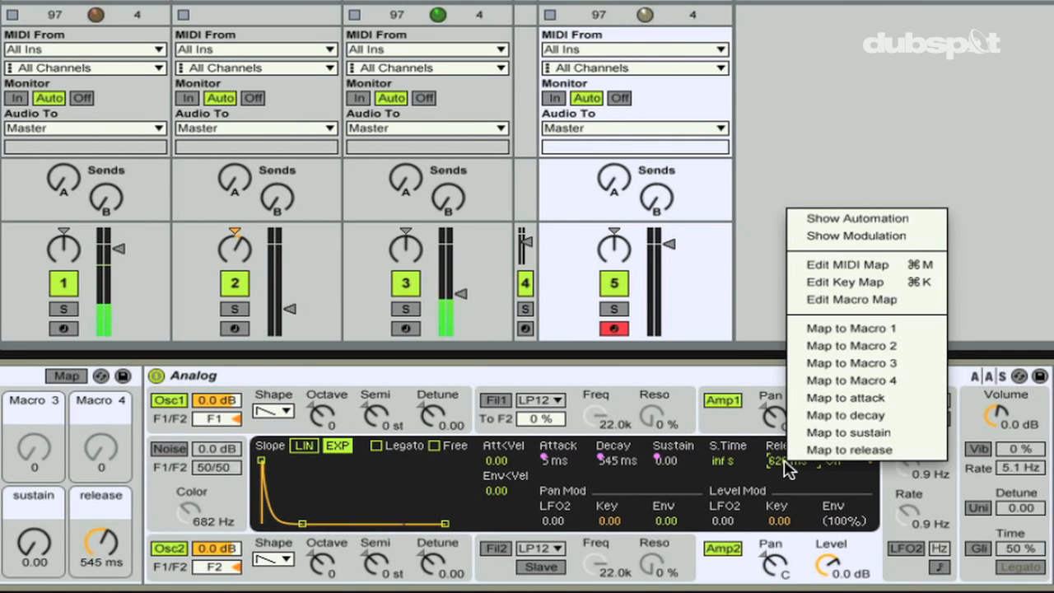
left_click(848, 450)
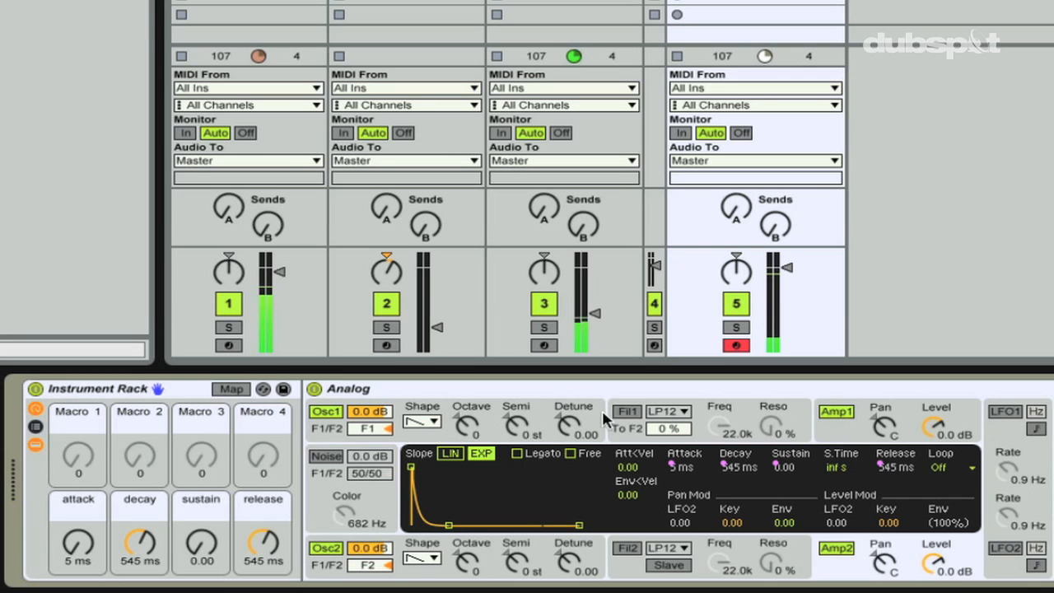
Step: Turn on both of Analog's filters, Fil1 and Fil2, and set each to Low-pass 24dB/oct
left_click(626, 412)
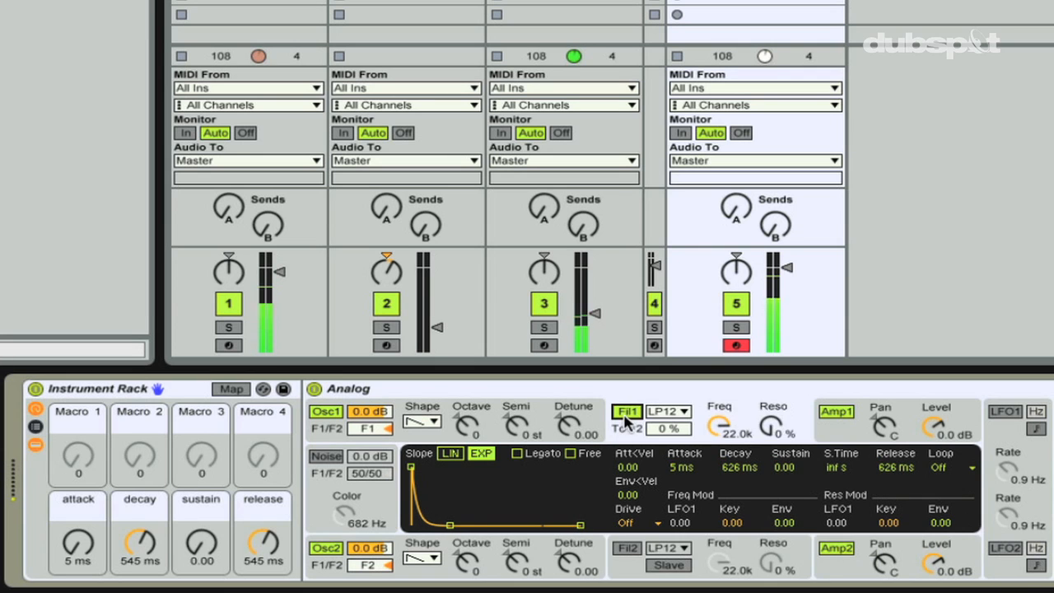
left_click(627, 549)
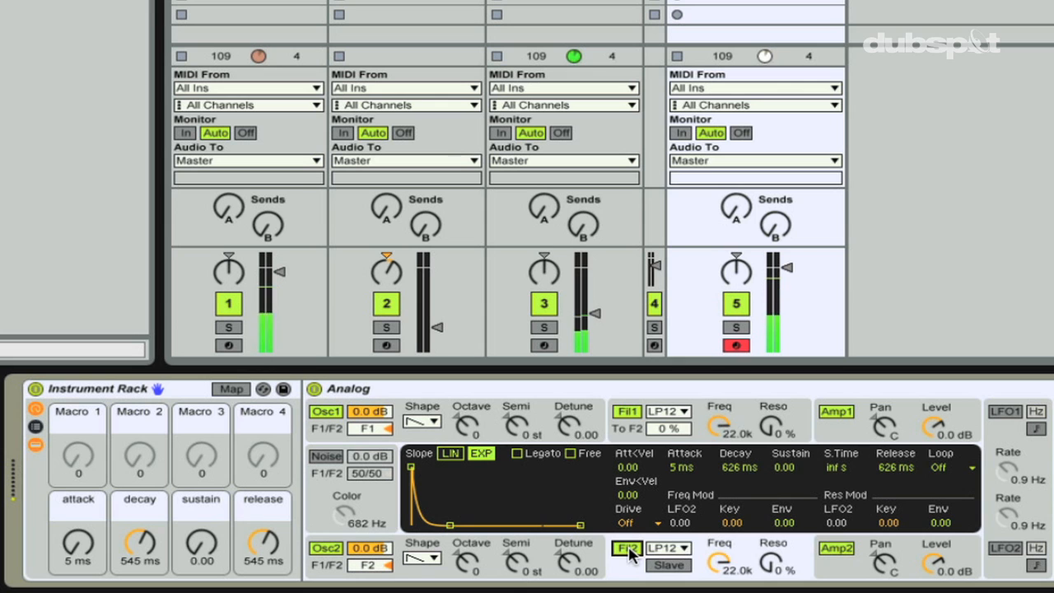
left_click(669, 411)
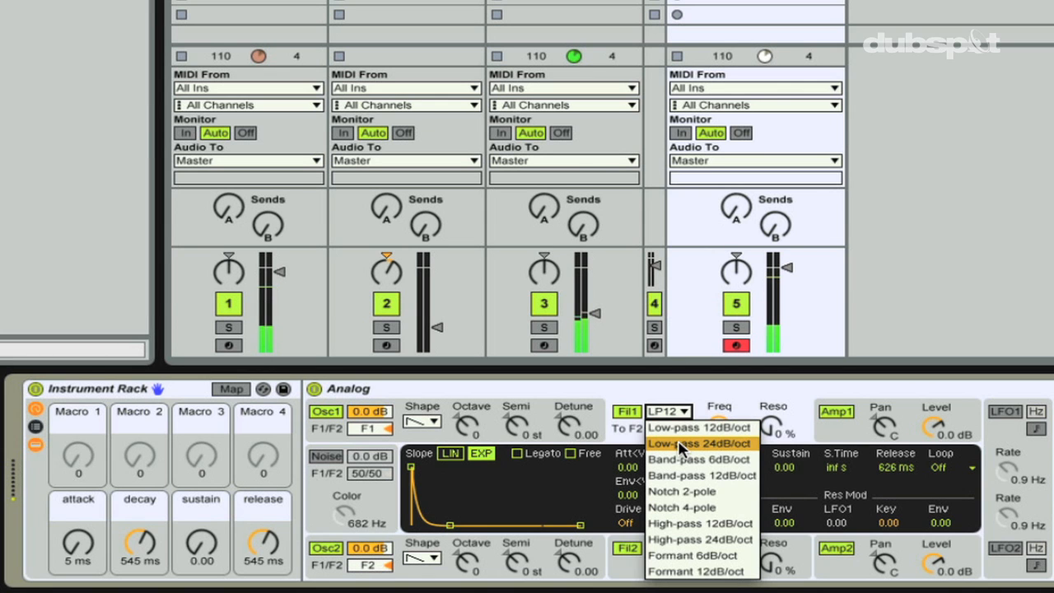
left_click(680, 445)
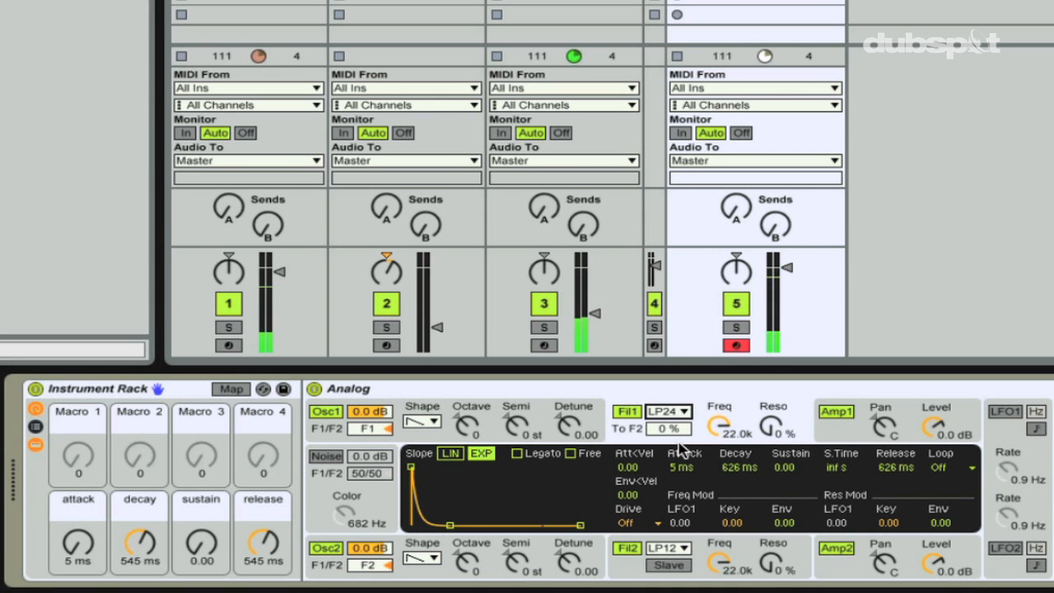
left_click(669, 547)
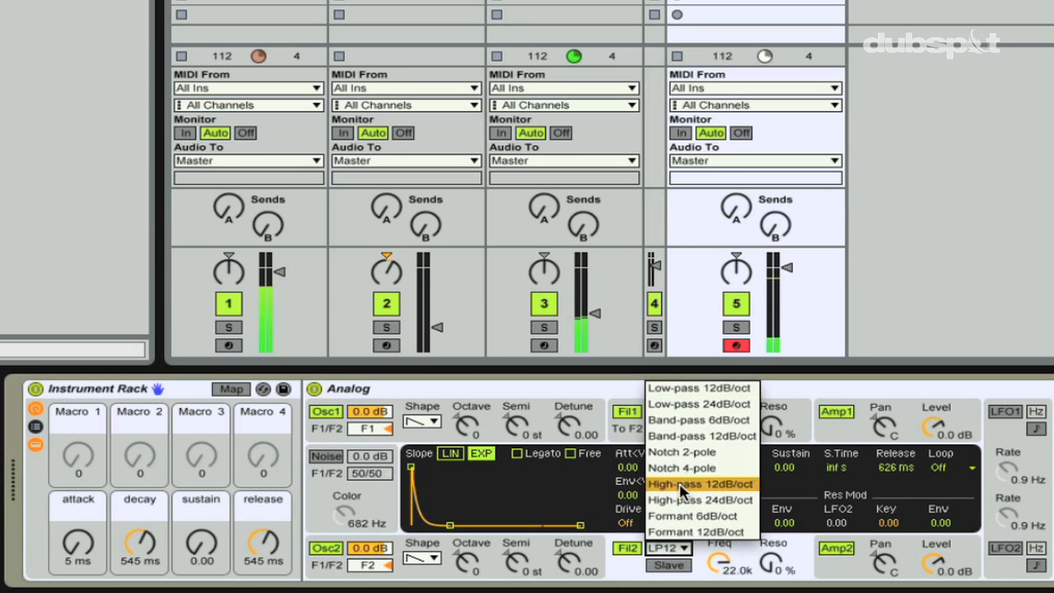
left_click(696, 404)
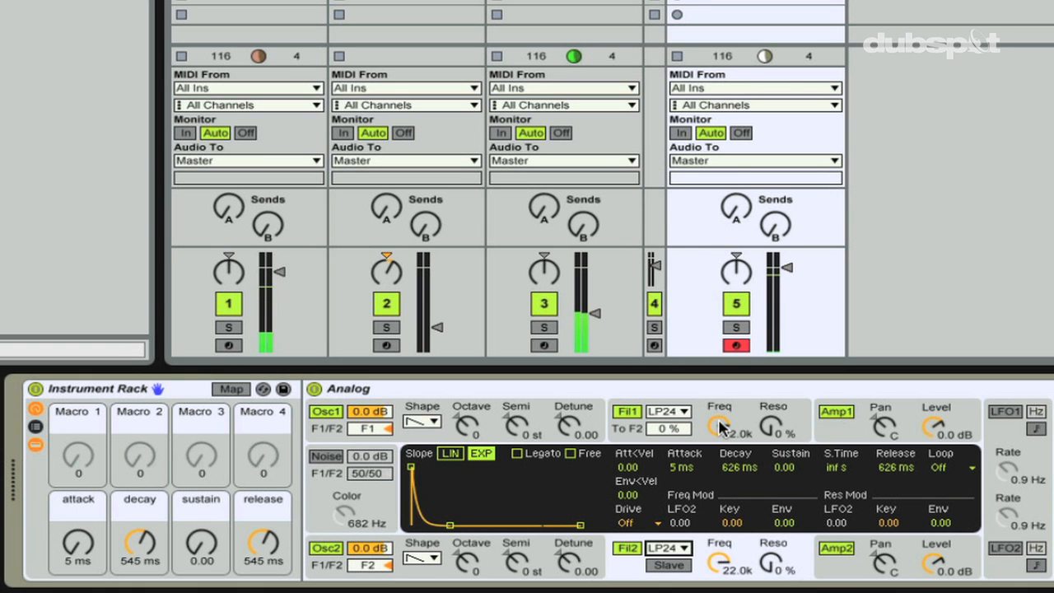
Step: Rename Macro 1 as freq and Macro 2 as reso in the Instrument Rack
right_click(719, 424)
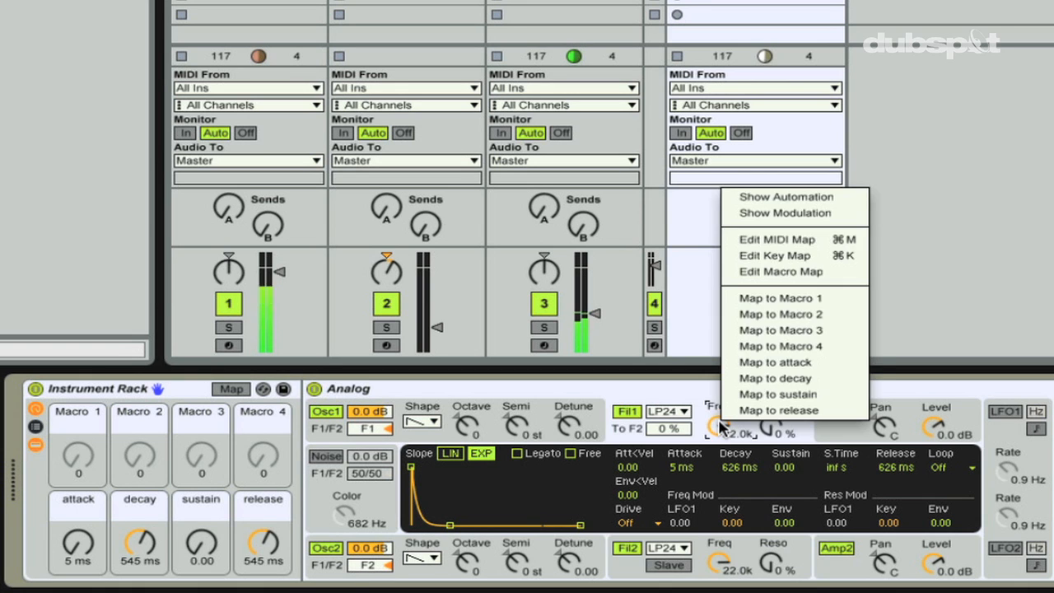
left_click(720, 423)
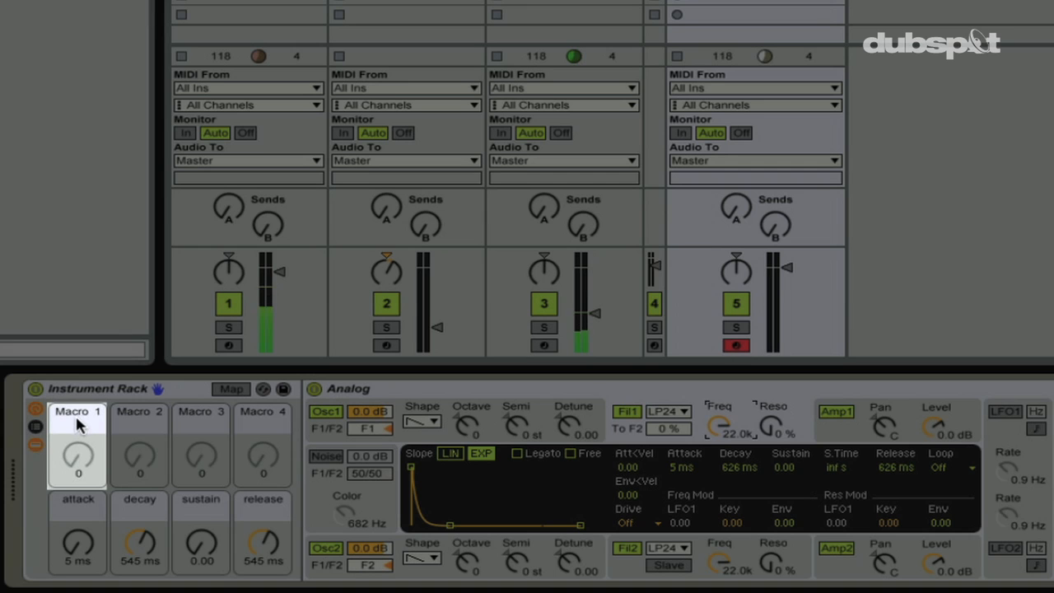
key("ctrl+r")
key("BackSpace")
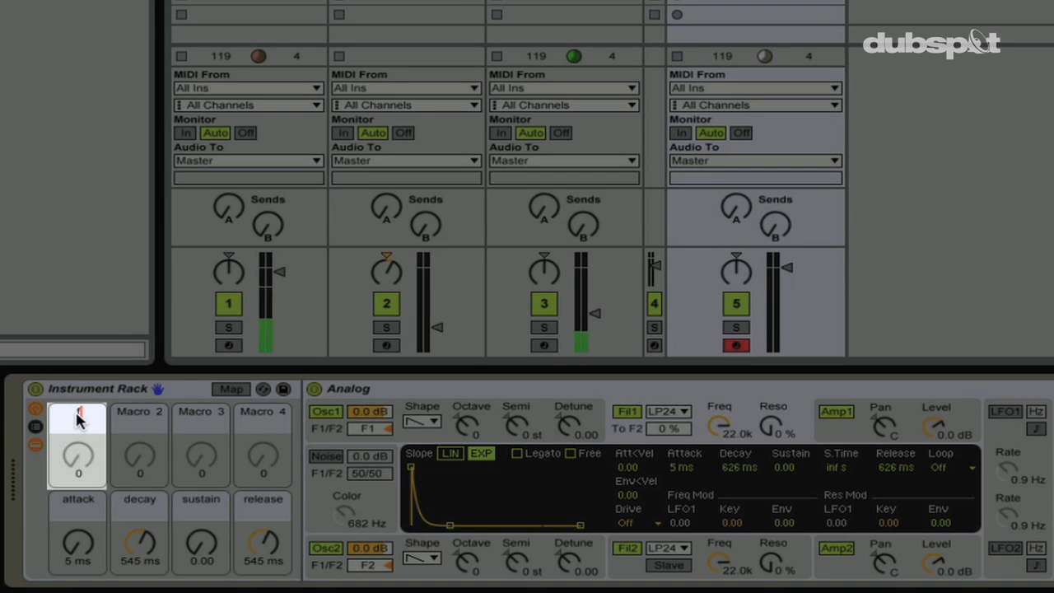
type("freq")
key("Tab")
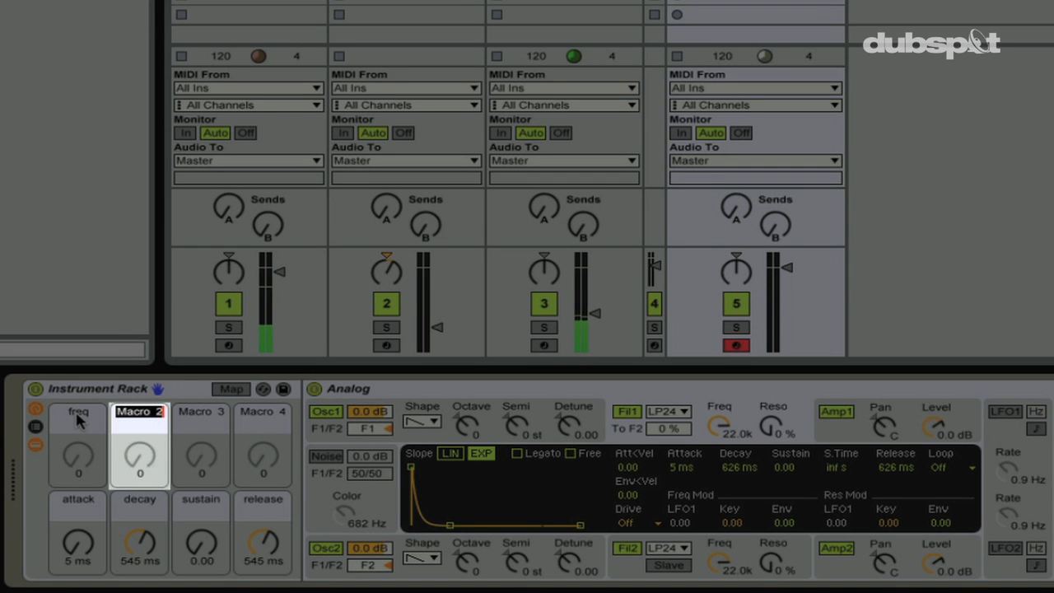
type("reso")
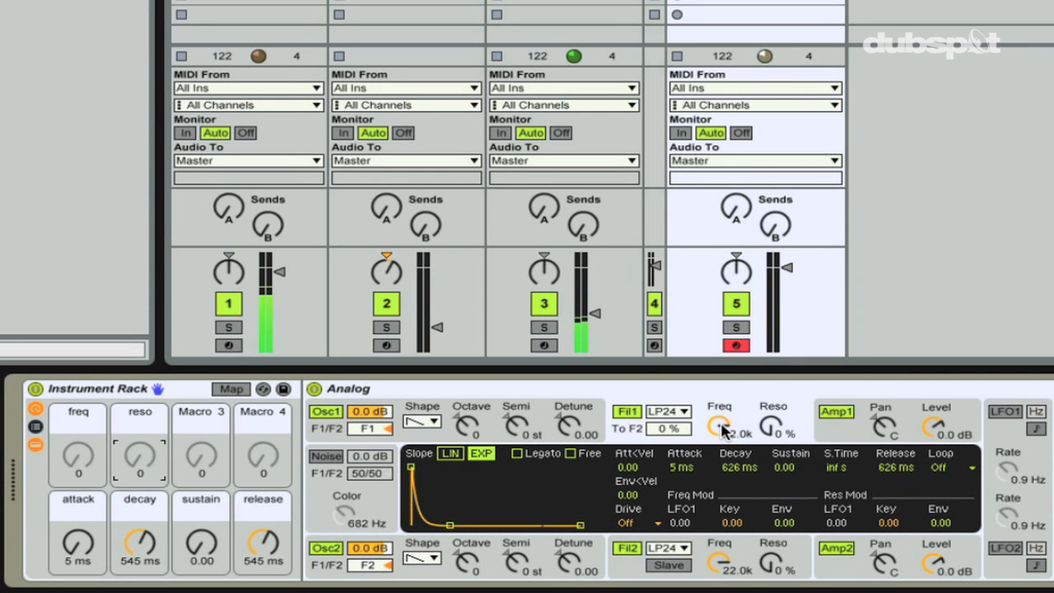
Step: Map the Freq and Reso controls of both Fil1 and Fil2 to the freq and reso macros
right_click(719, 425)
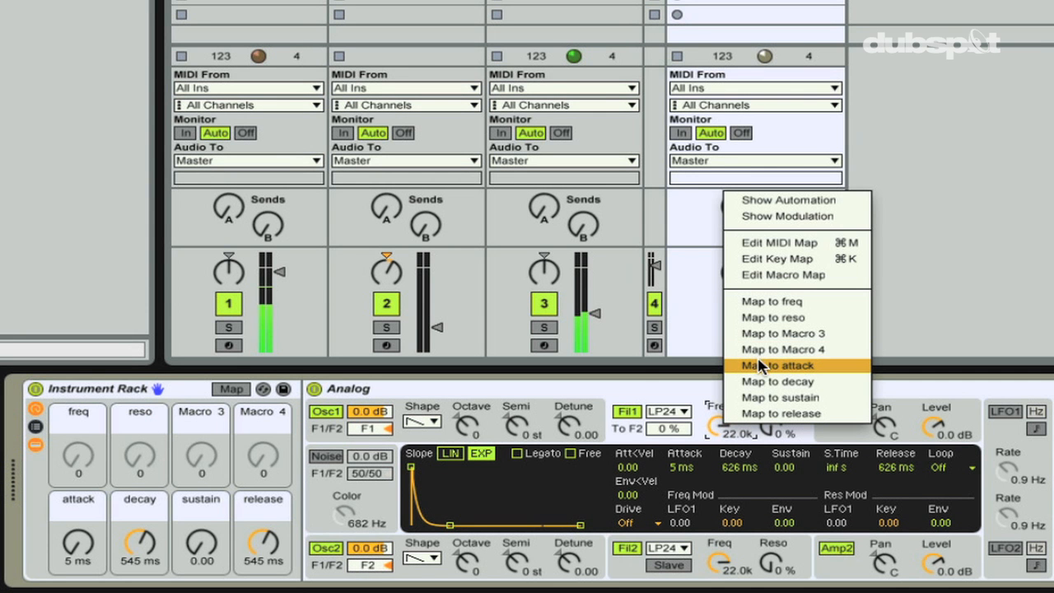
left_click(762, 301)
right_click(781, 409)
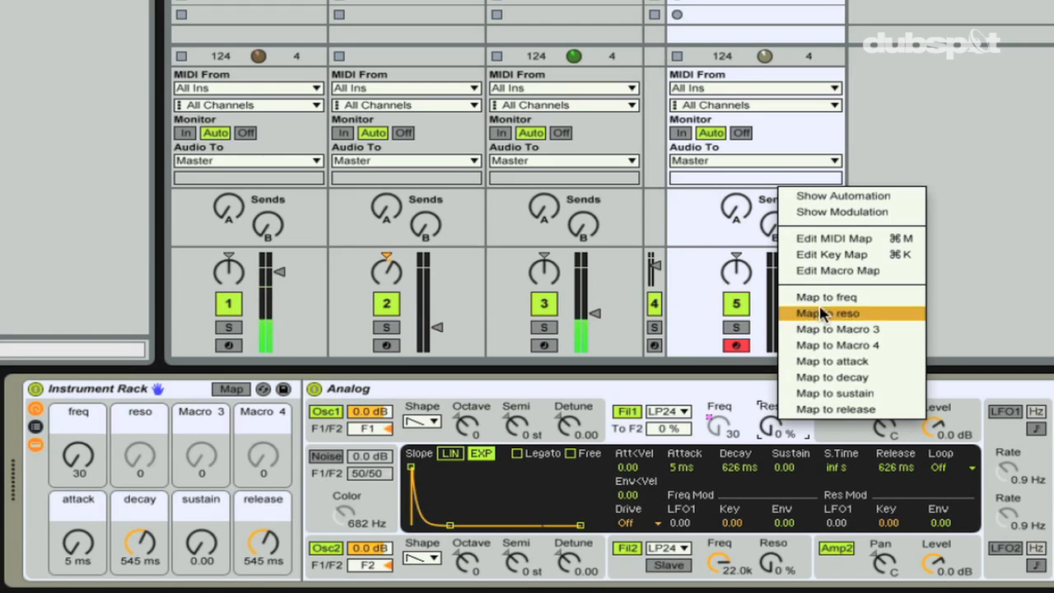
left_click(765, 313)
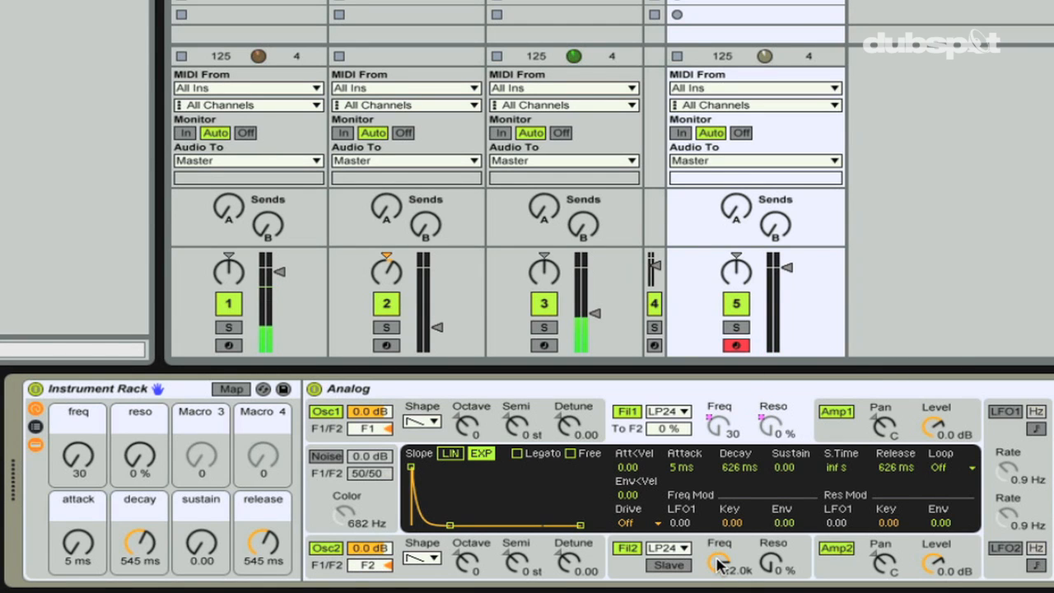
right_click(716, 557)
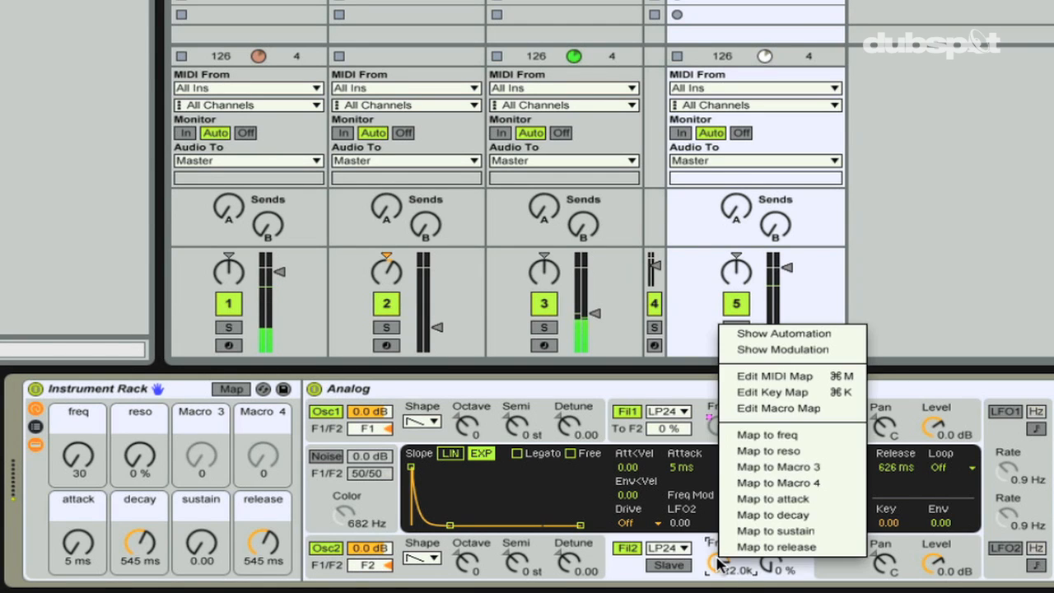
left_click(766, 434)
right_click(781, 568)
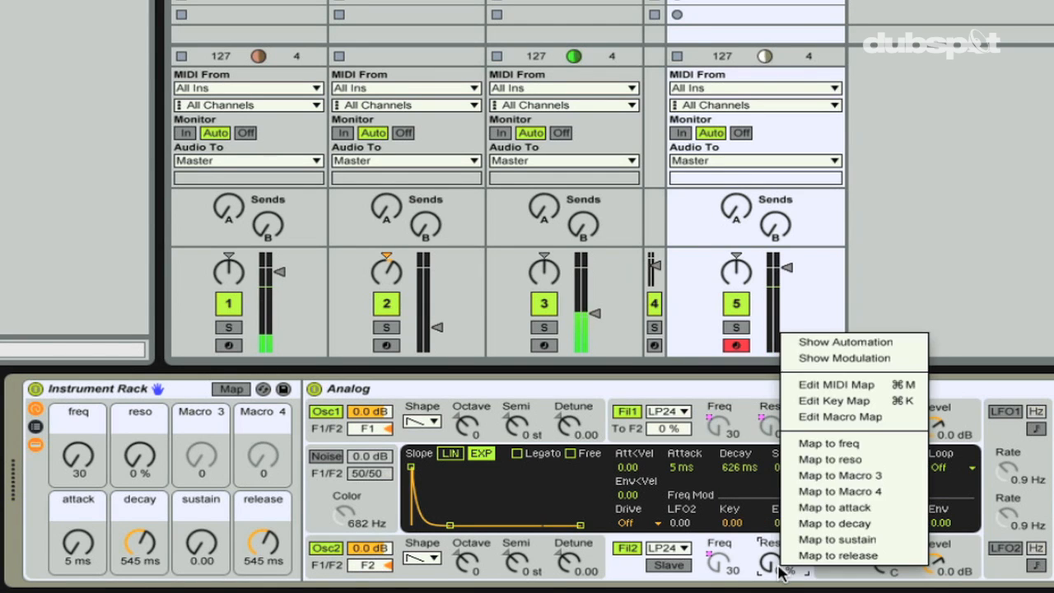
left_click(826, 459)
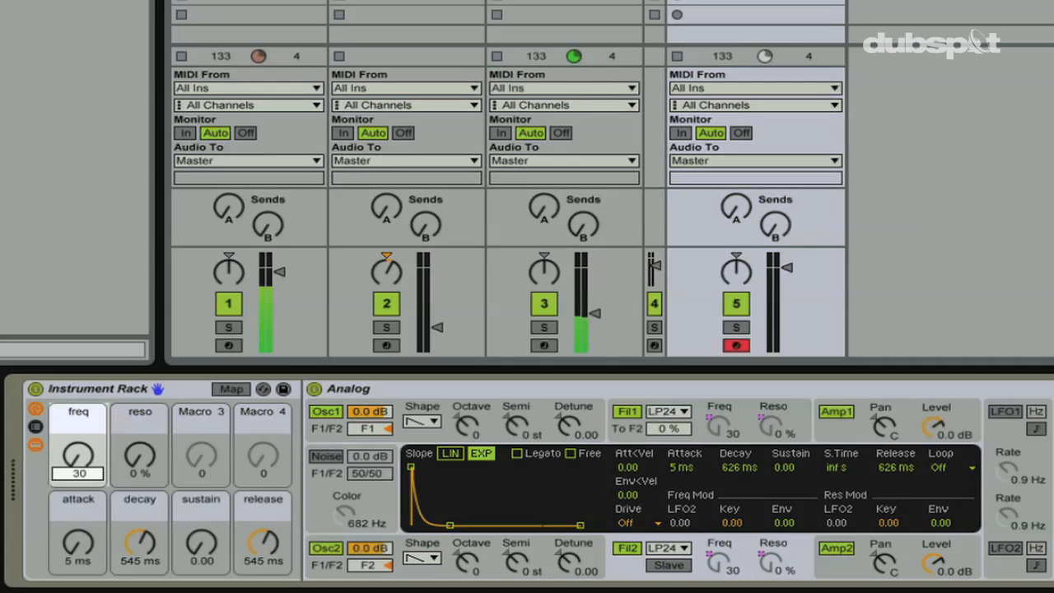
Step: Set the freq macro to 1.7k and the reso macro to 24 %
left_click_drag(78, 466, 78, 398)
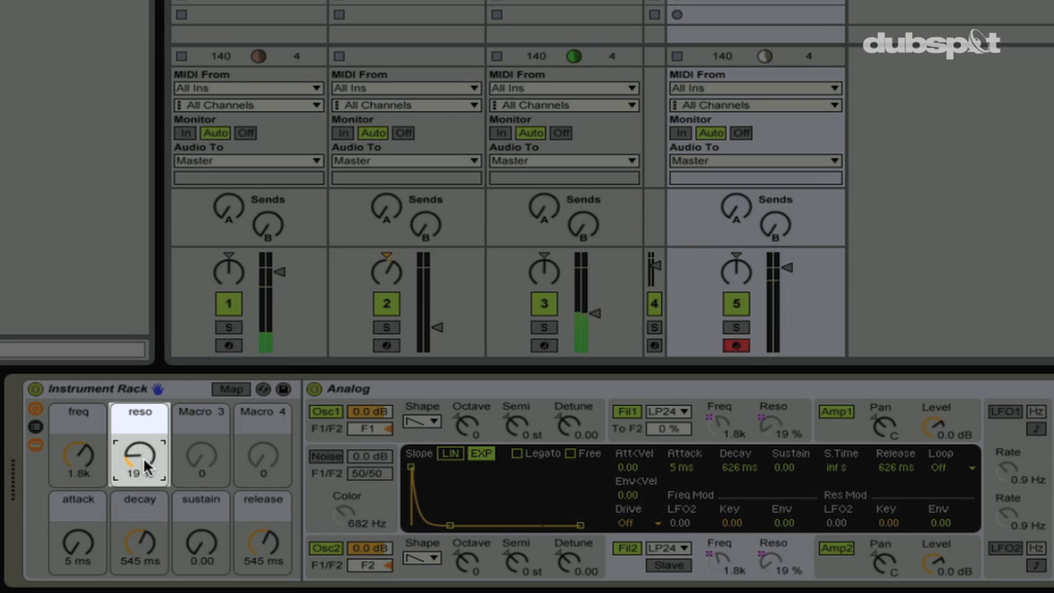
mouse_move(140, 455)
left_mouse_down()
mouse_move(83, 461)
mouse_move(139, 452)
left_mouse_up()
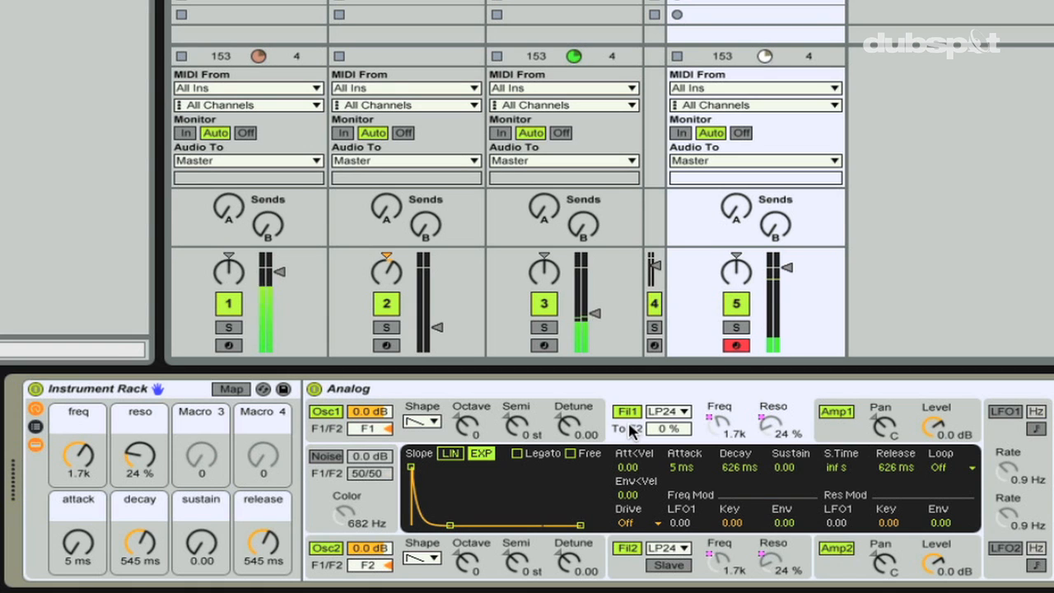
Step: Map the Fil1 envelope's Attack, Decay, Sustain and Release to the attack, decay, sustain and release macros
right_click(685, 478)
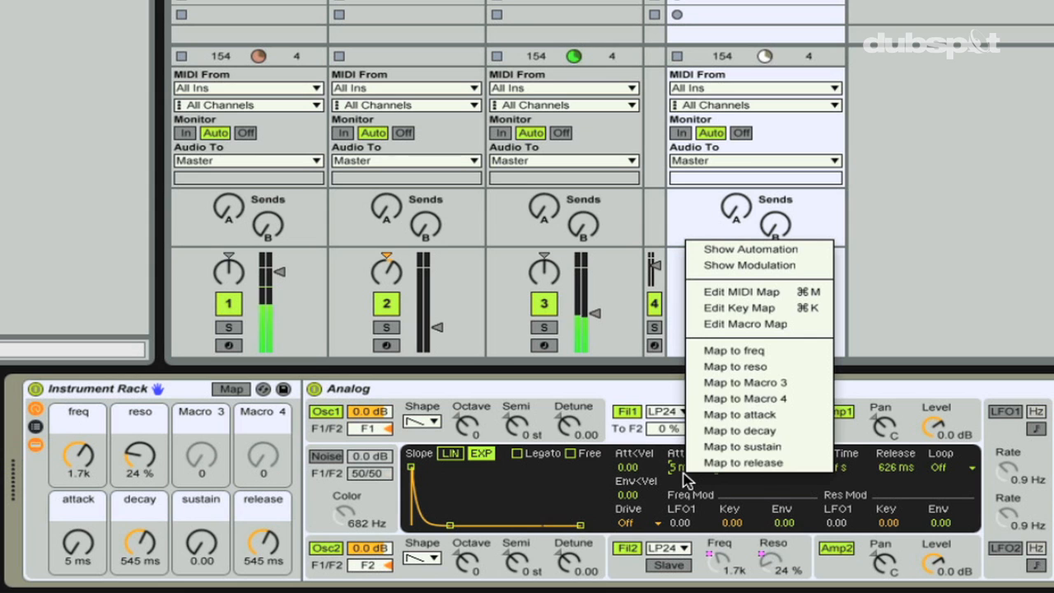
left_click(748, 414)
right_click(737, 468)
left_click(778, 421)
right_click(786, 469)
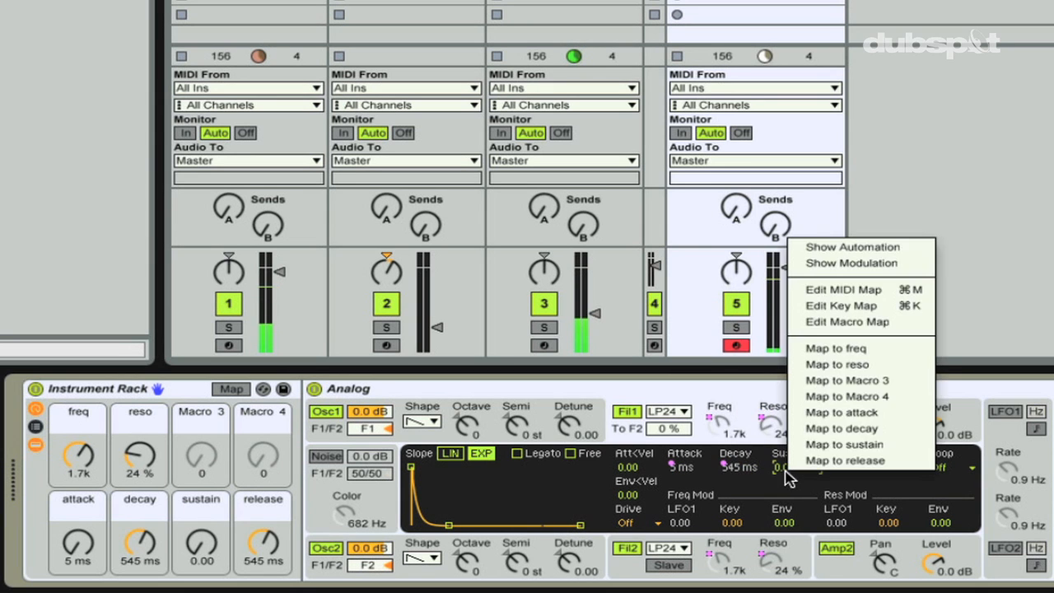
left_click(817, 446)
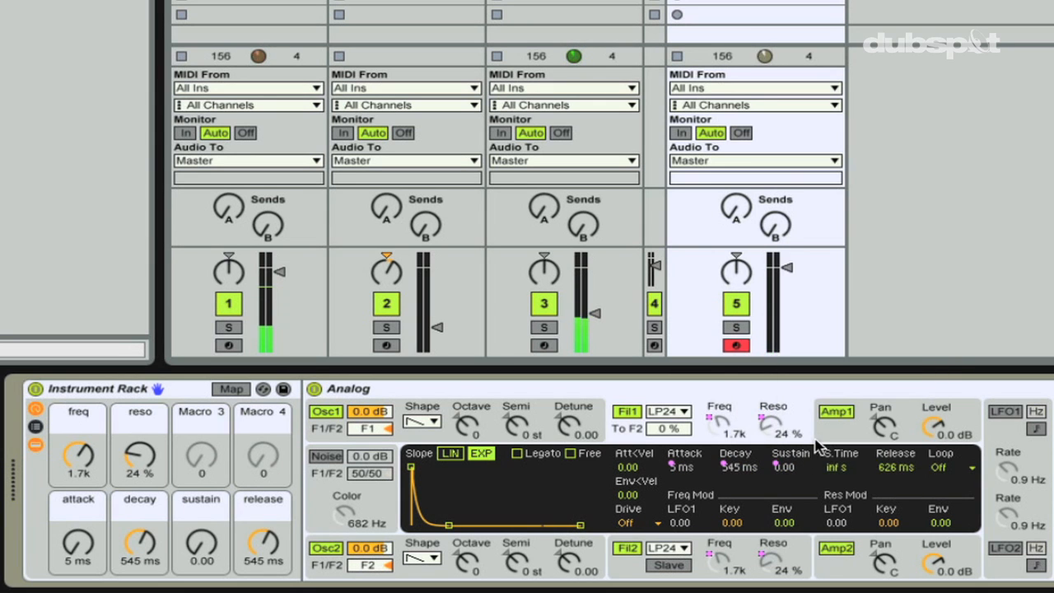
right_click(884, 471)
left_click(941, 456)
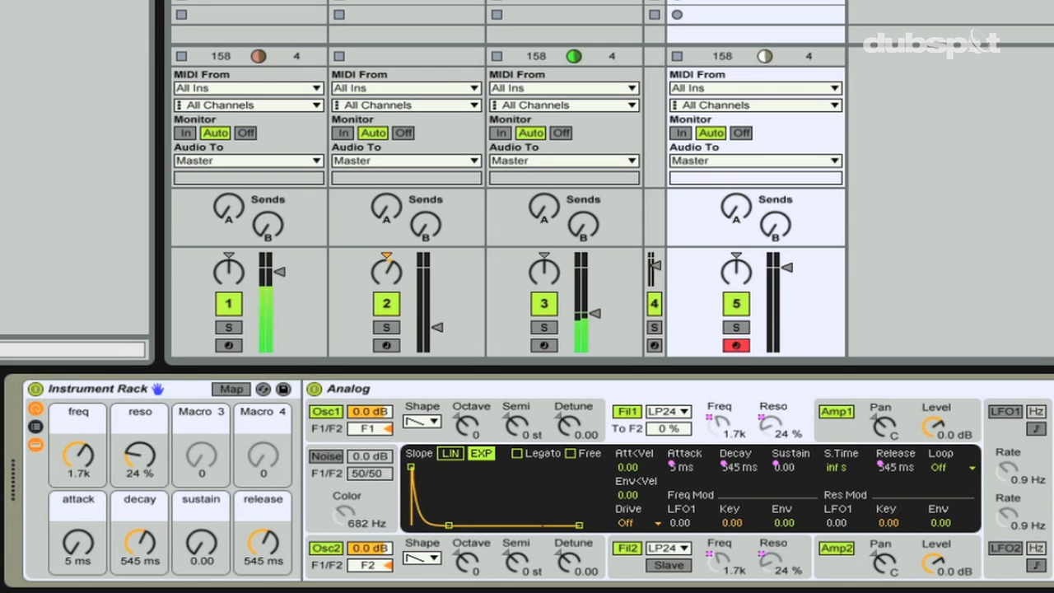
Step: Map the Fil2 envelope's Attack, Decay, Sustain and Release to the macros of the same names
left_click(632, 573)
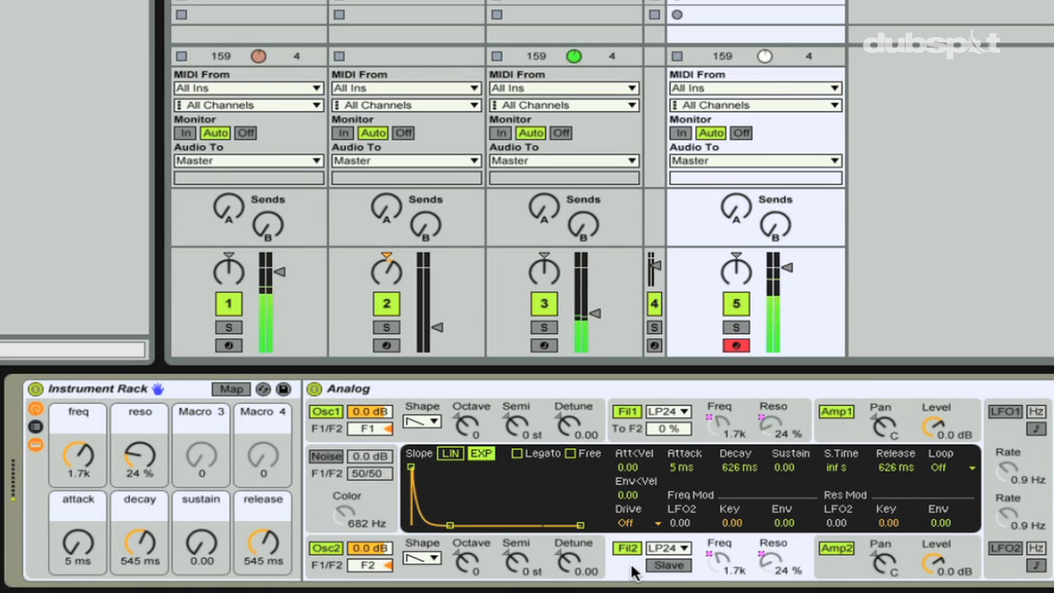
right_click(682, 467)
left_click(724, 407)
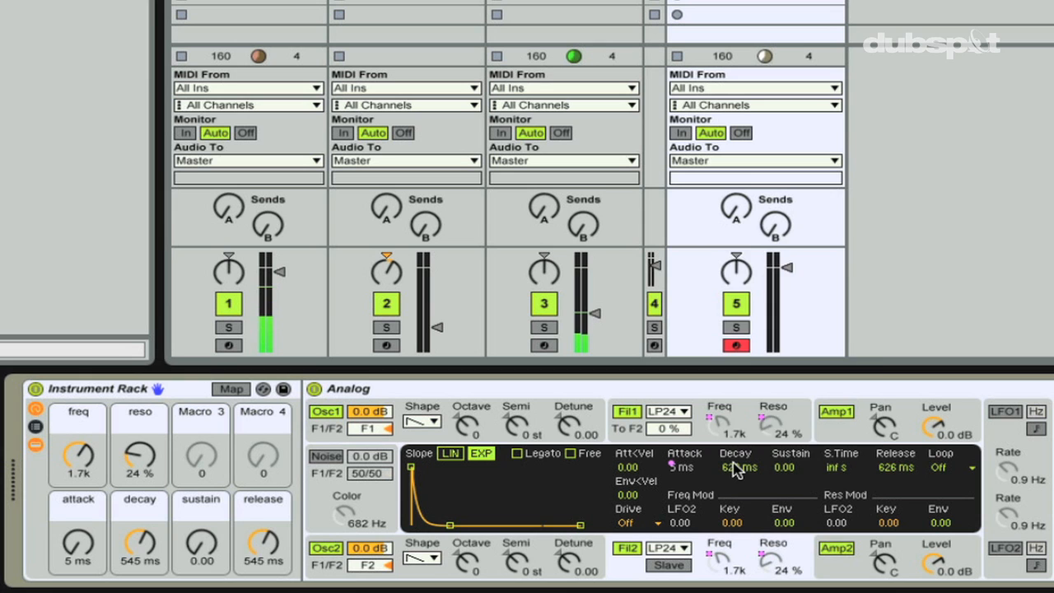
right_click(735, 468)
left_click(773, 420)
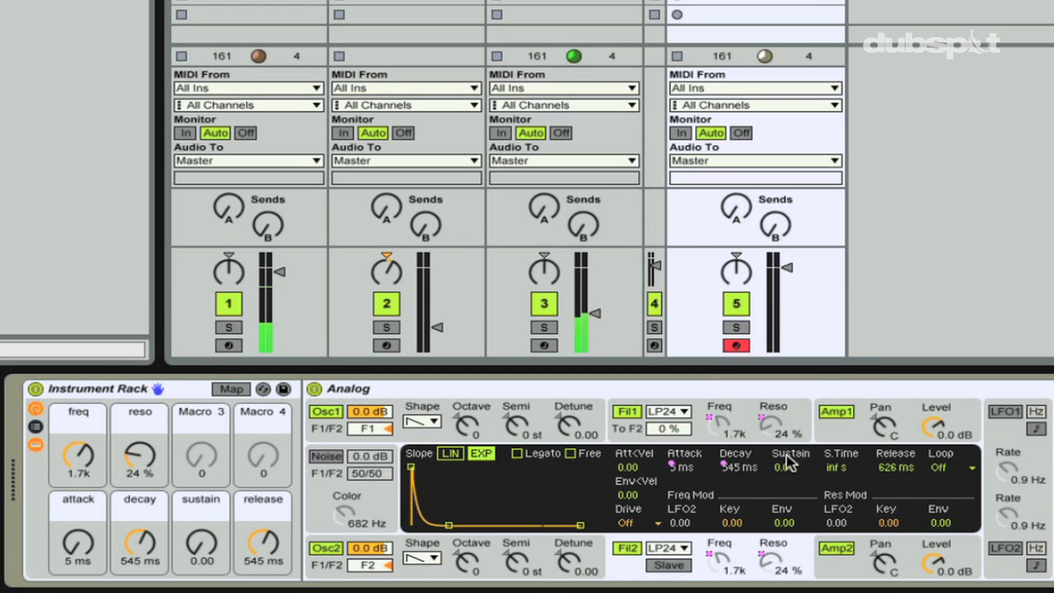
right_click(787, 467)
left_click(805, 438)
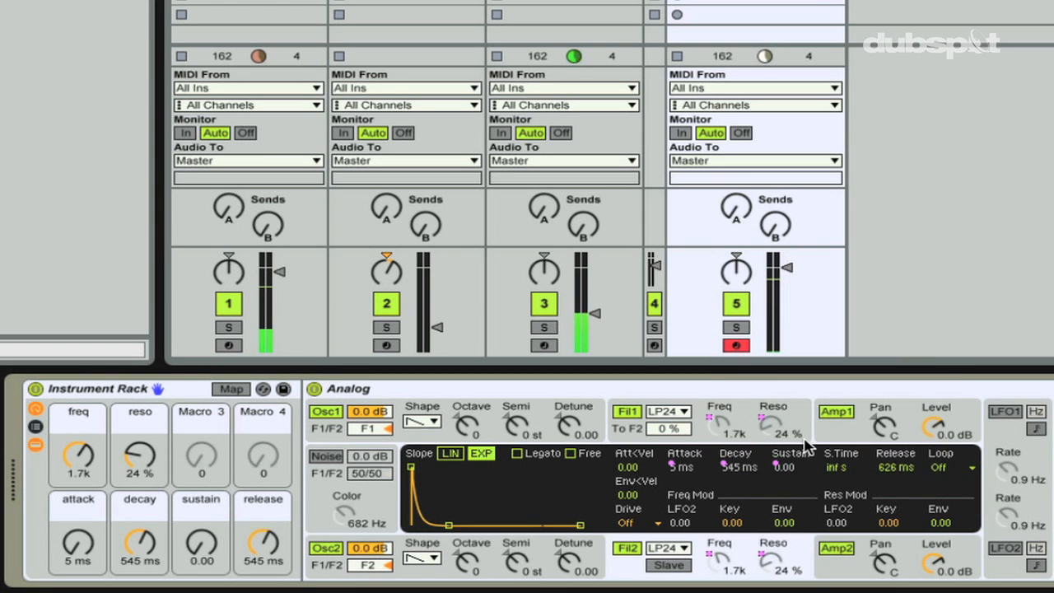
right_click(877, 481)
left_click(897, 454)
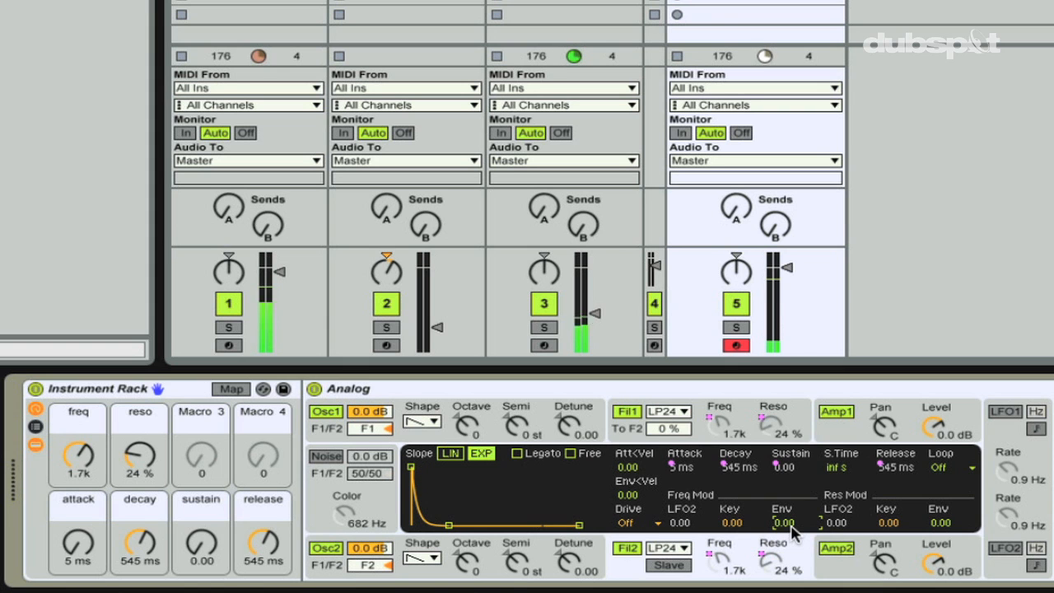
Step: Raise the envelope amount in Fil2's Freq Mod section
left_click_drag(792, 531, 792, 527)
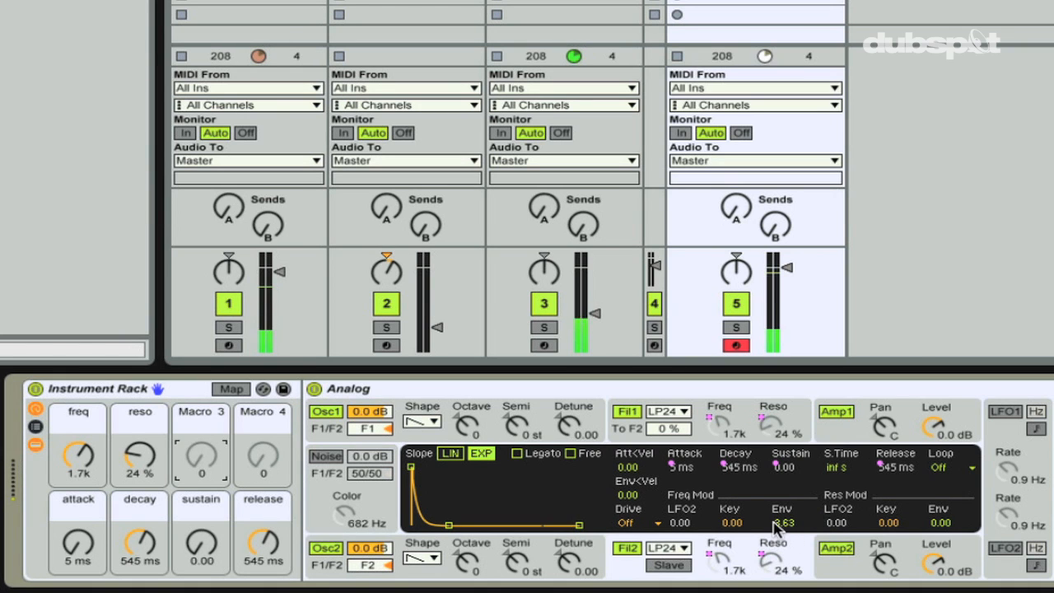
Step: Map the envelope amount in Fil2's Freq Mod section to Macro 3
right_click(775, 524)
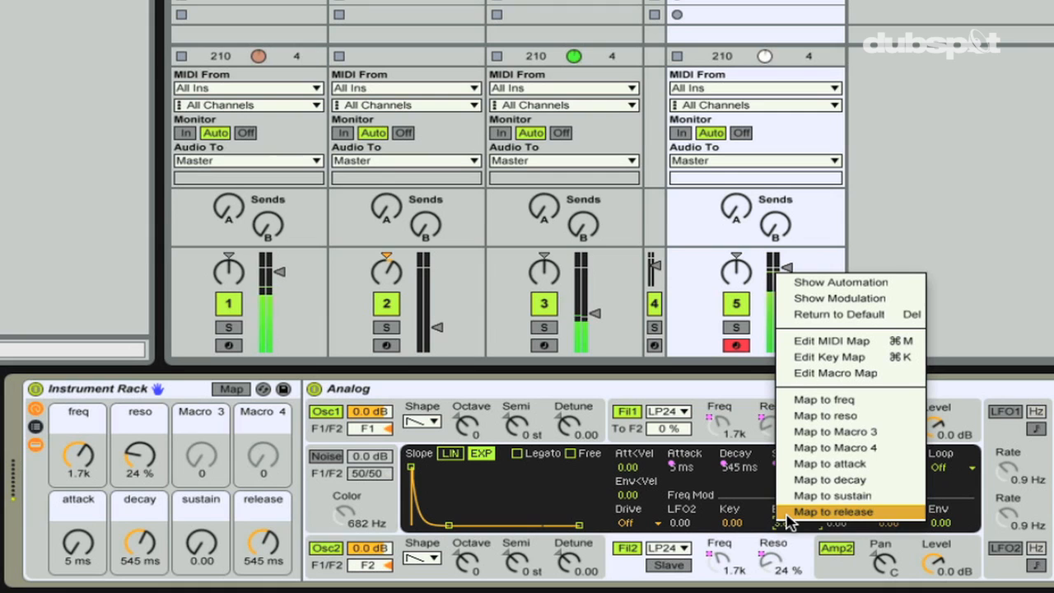
left_click(823, 440)
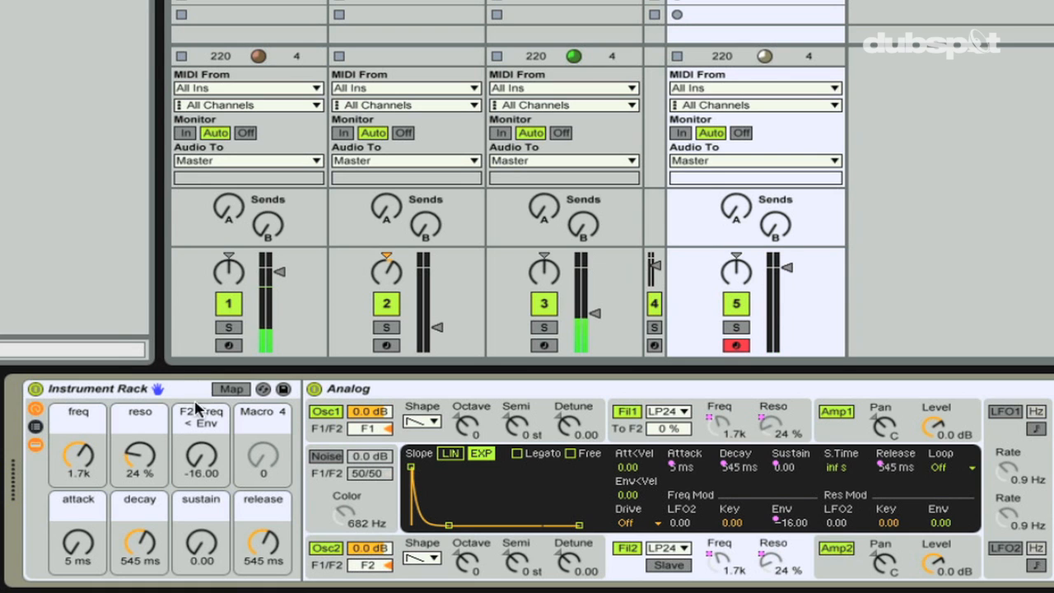
Step: Rename Macro 3 as "freq mod env" and set it to 0.00
right_click(197, 418)
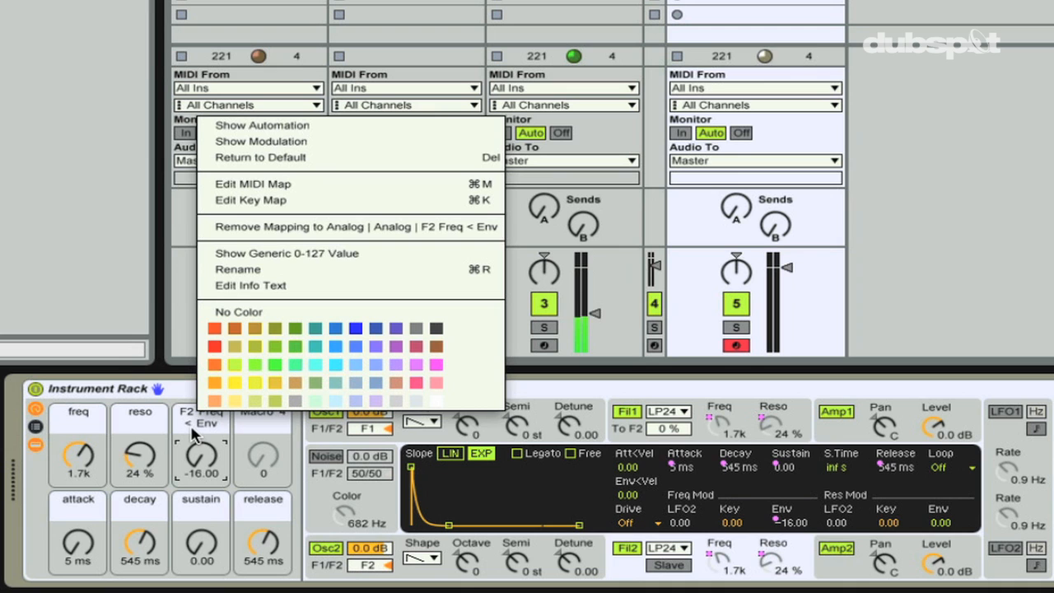
left_click(195, 433)
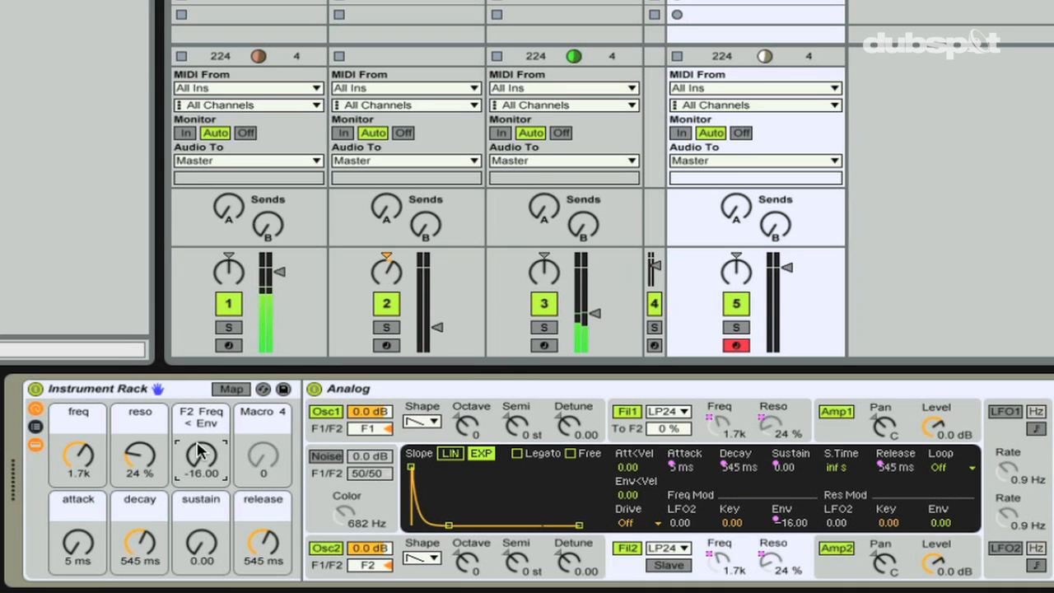
key("super+r")
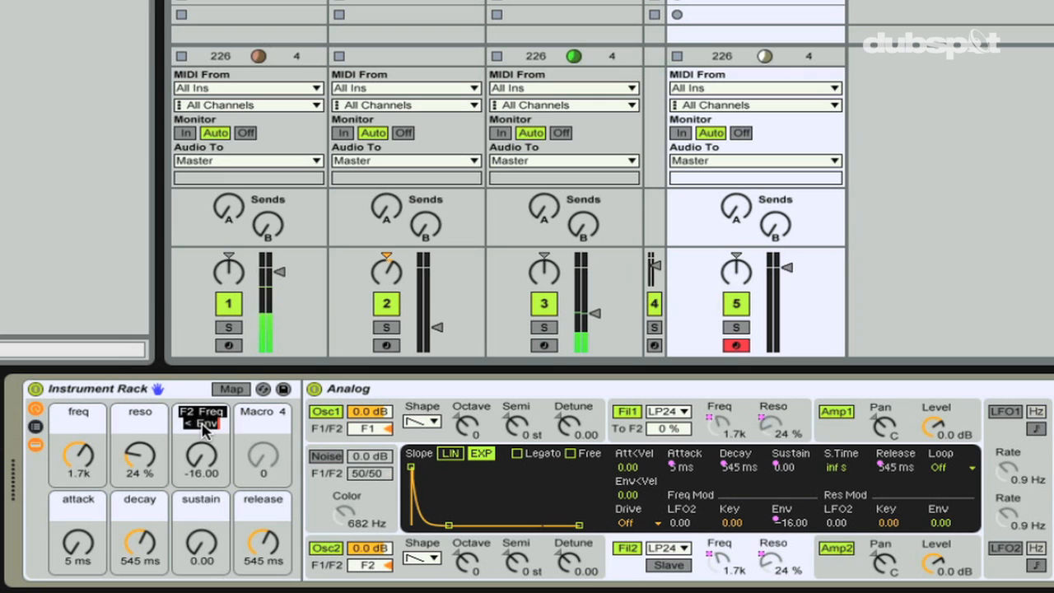
type("freq mod")
key("Return")
type("env")
key("Return")
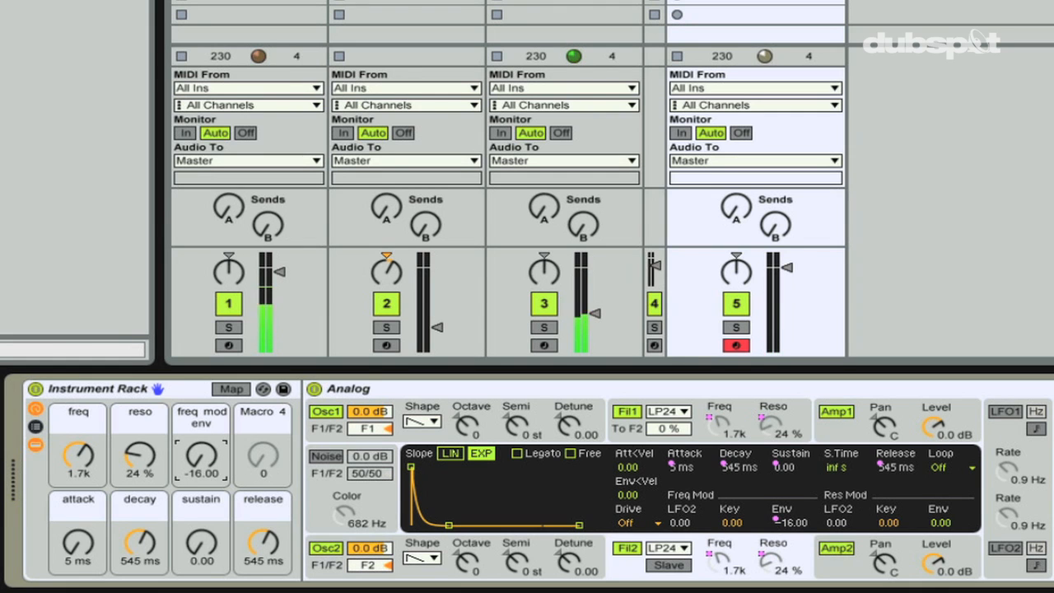
mouse_move(205, 458)
left_mouse_down()
mouse_move(204, 418)
mouse_move(204, 453)
left_mouse_up()
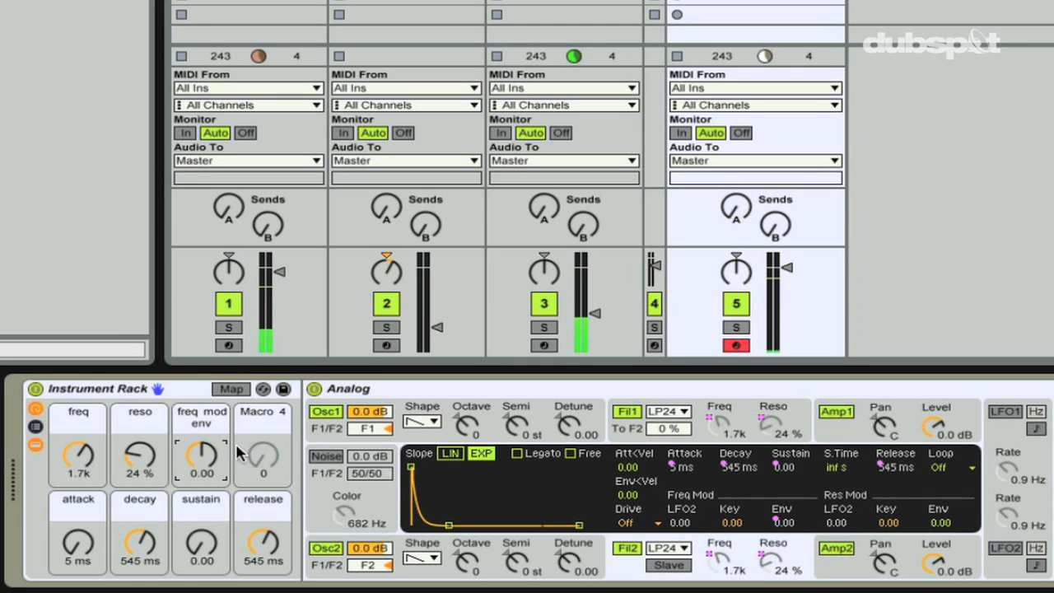
Step: Open the rack's macro mappings in a widened list and sort them by macro in descending order
left_click(242, 394)
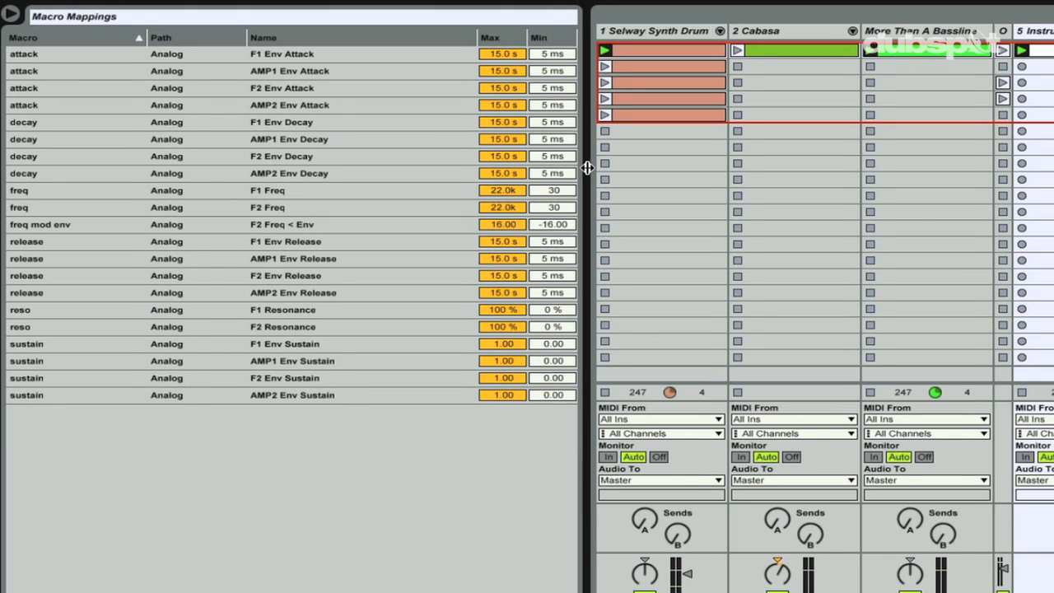
left_click_drag(587, 168, 634, 172)
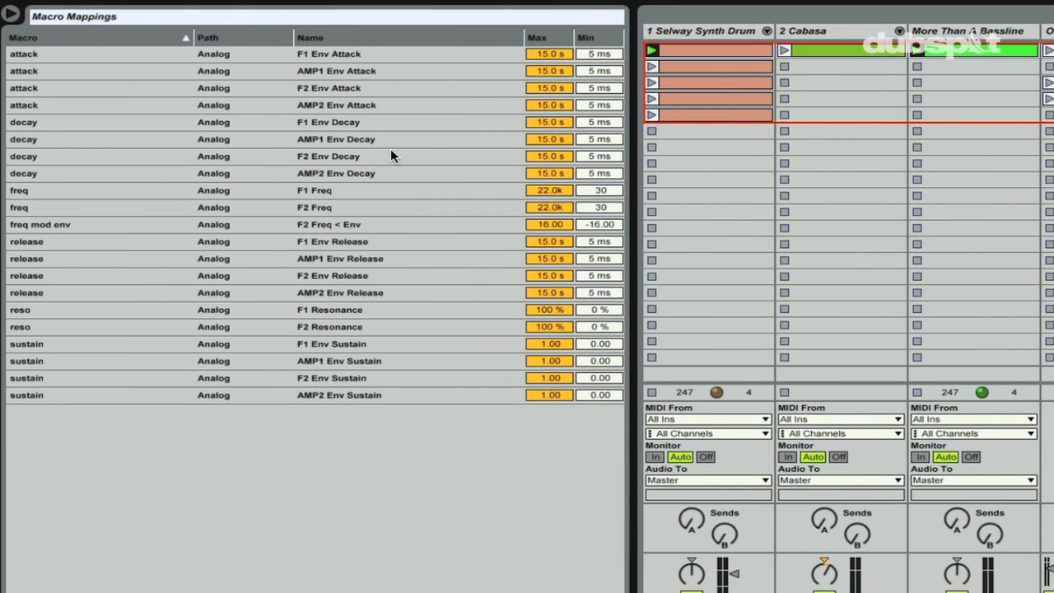
left_click(89, 54)
key("Down")
key("Down")
key("Down")
key("Up")
left_click(89, 54)
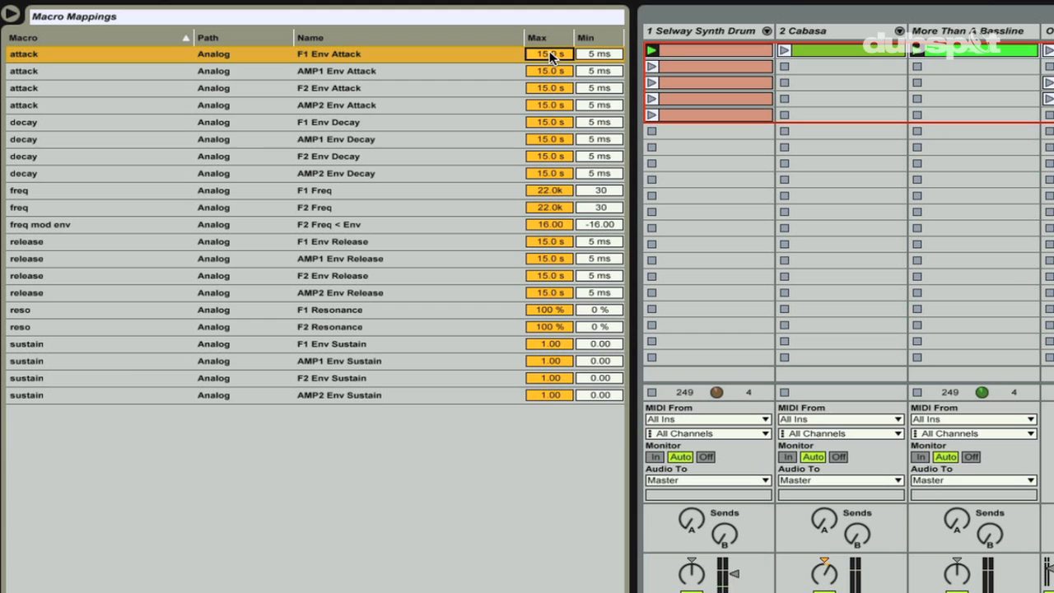
left_click(594, 56)
left_click(51, 37)
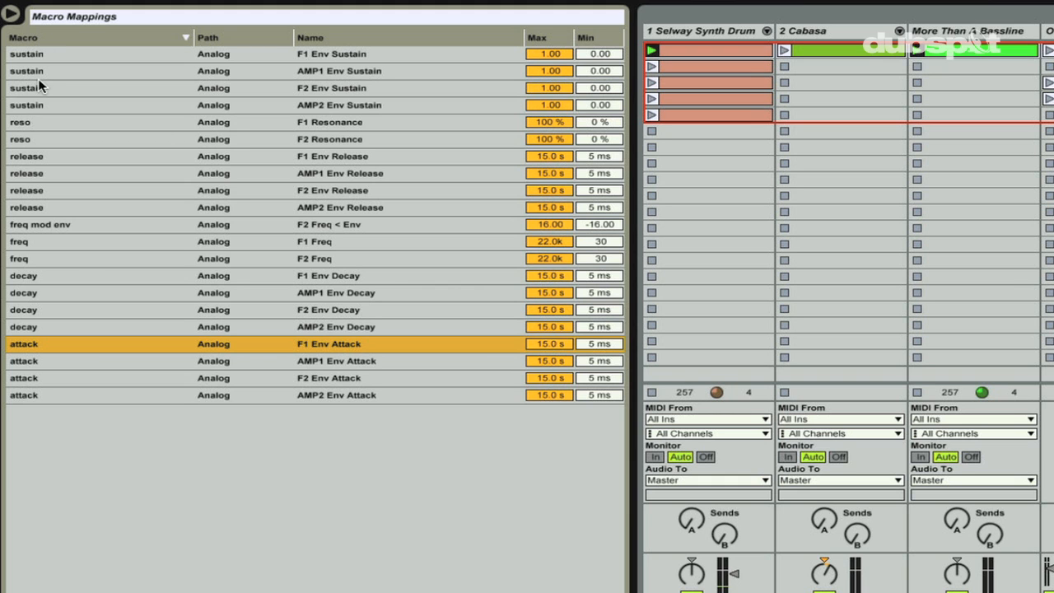
Step: Examine the attack, decay, freq, freq mod env, release and reso mappings with their minimum and maximum ranges
key("Up")
key("Up")
key("Up")
key("Up")
key("Up")
key("Up")
key("Up")
key("Up")
key("Up")
key("Up")
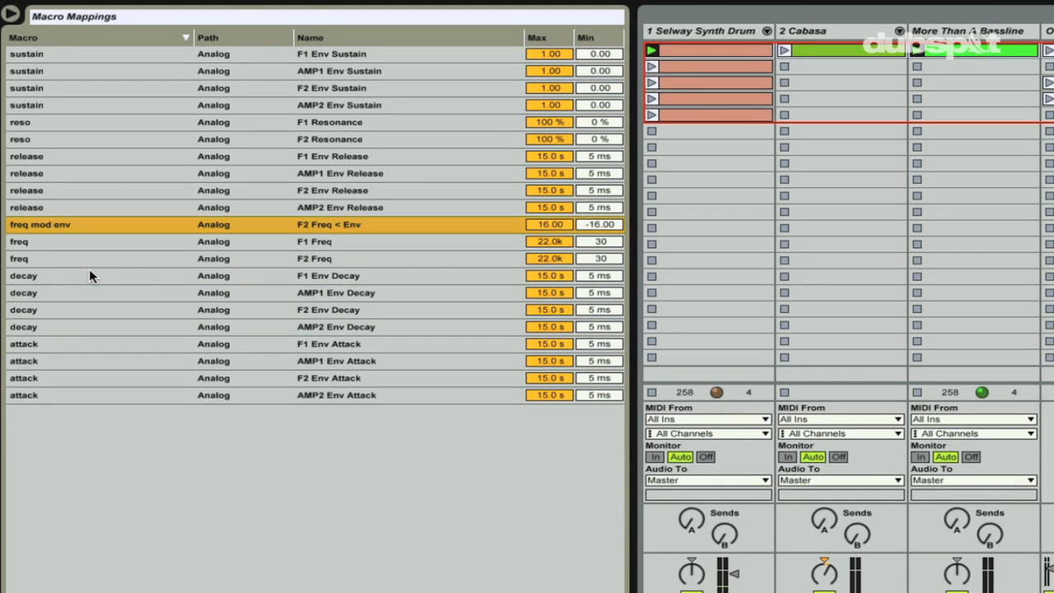
key("Up")
key("Up")
key("Up")
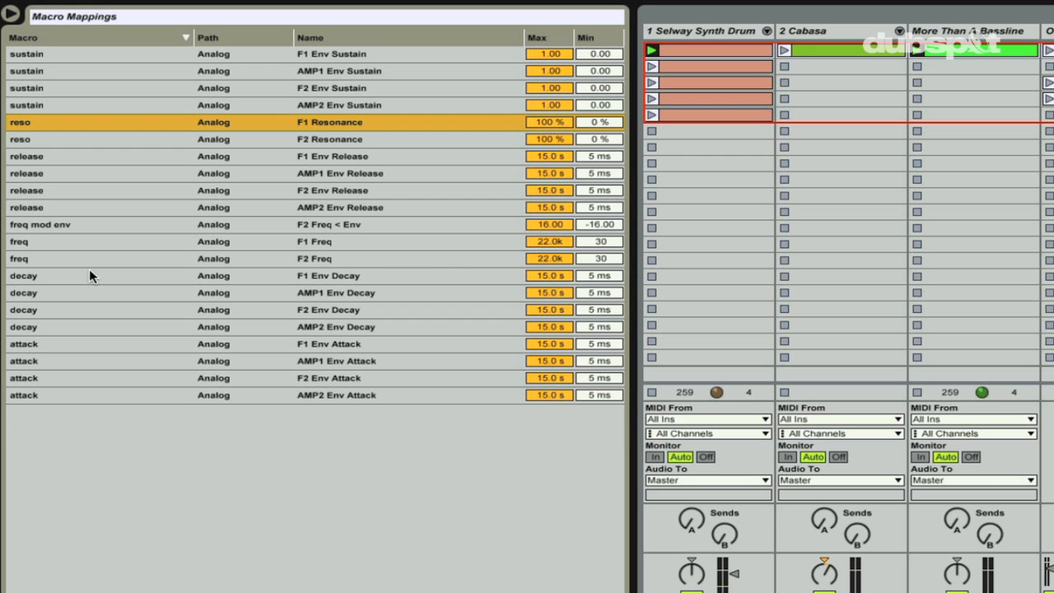
Step: Set the minimum of the freq mod env macro's F2 Freq < Env mapping to 0.00 and leave macro mapping
key("Down")
key("Down")
key("Down")
key("Down")
key("Down")
key("Down")
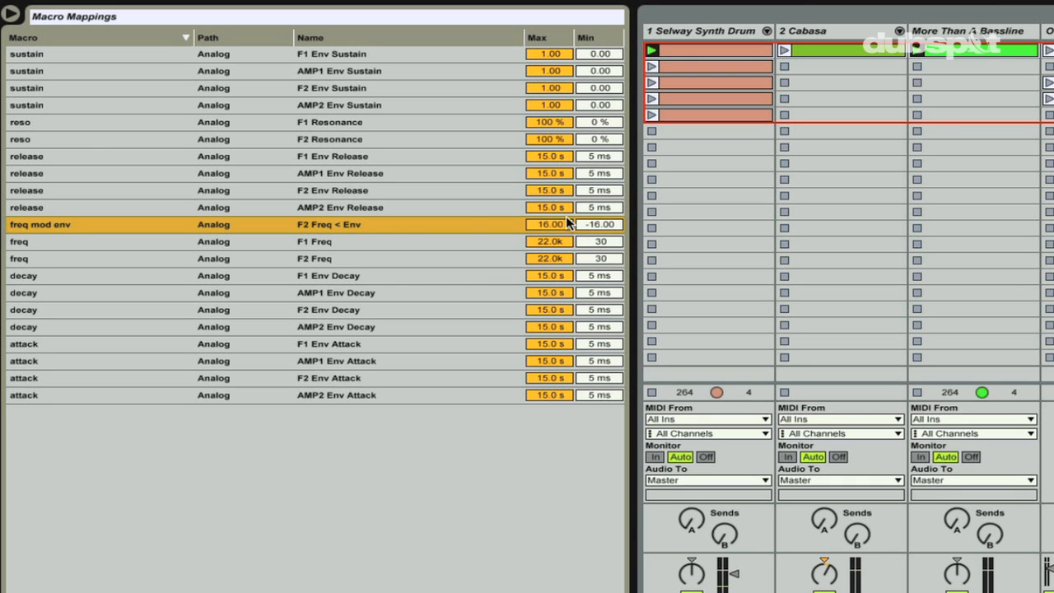
left_click(597, 228)
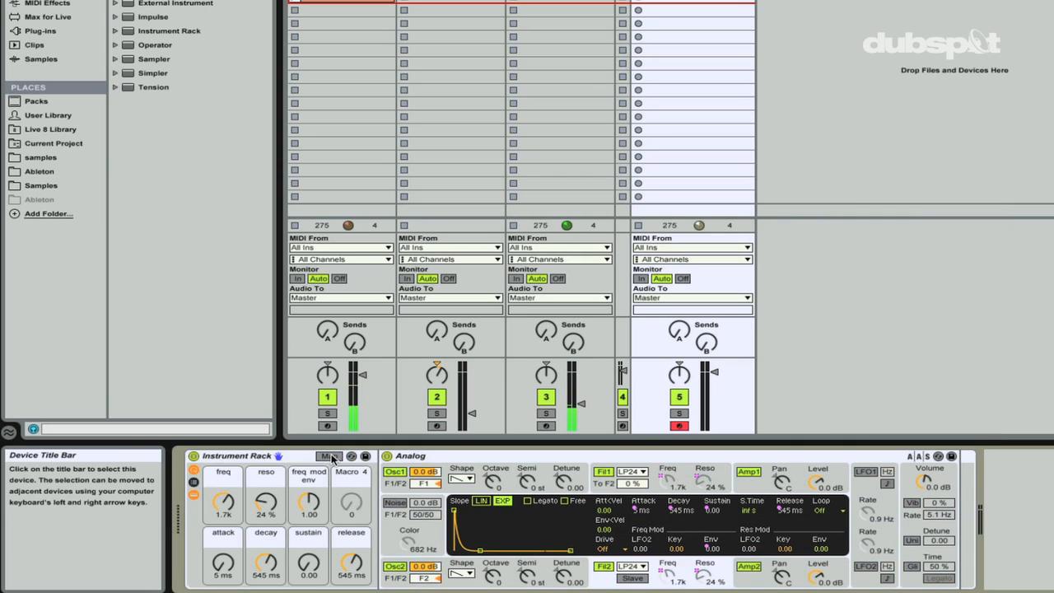
left_click(331, 458)
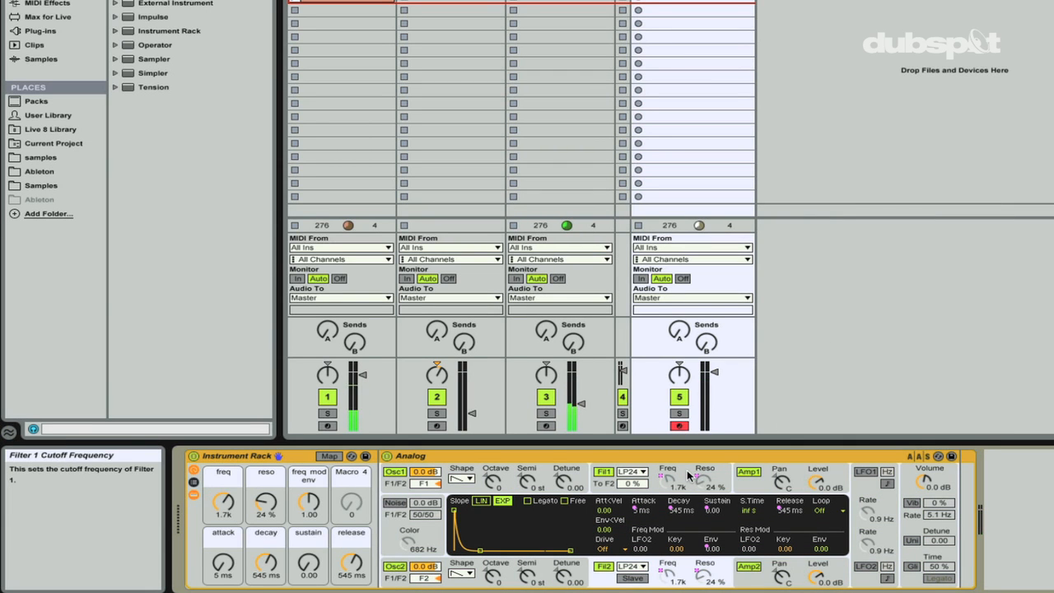
Step: Map Fil1's Freq Mod envelope amount to the freq mod env macro and set that mapping's minimum to 0.00
right_click(713, 545)
left_click(758, 483)
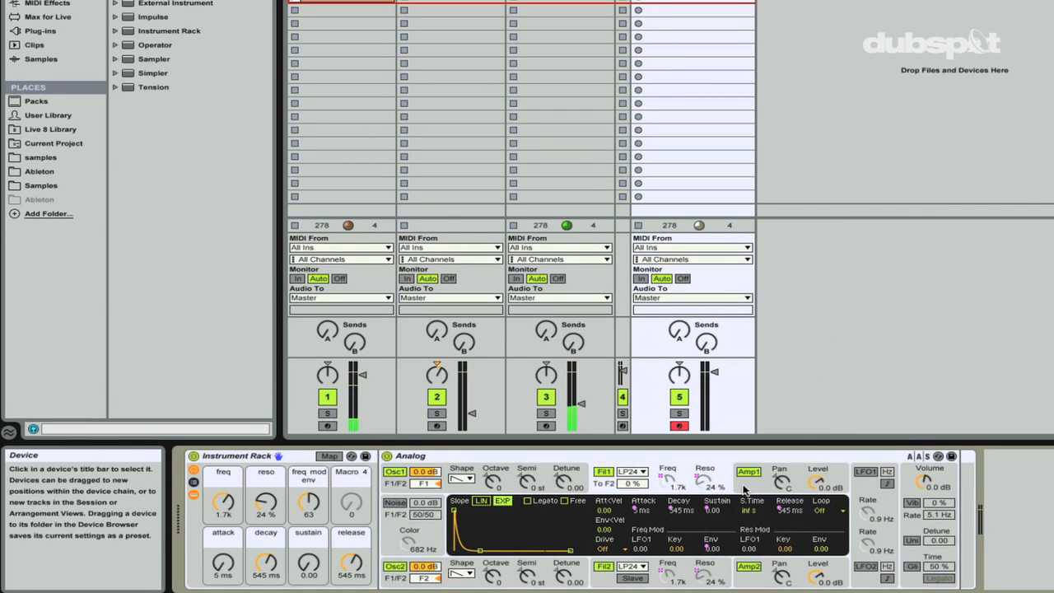
left_click(328, 455)
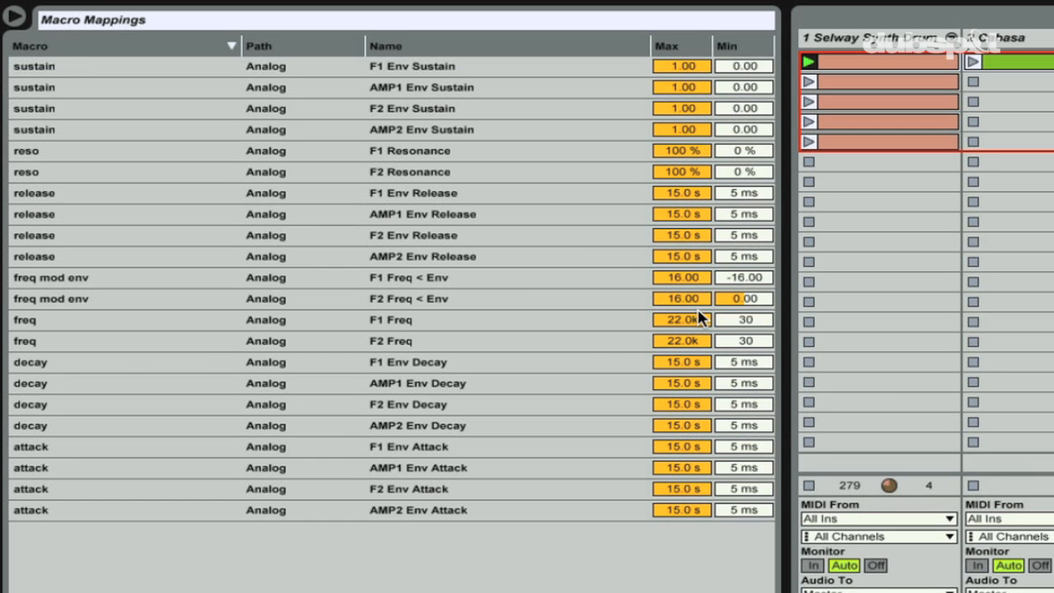
left_click(726, 280)
key("Delete")
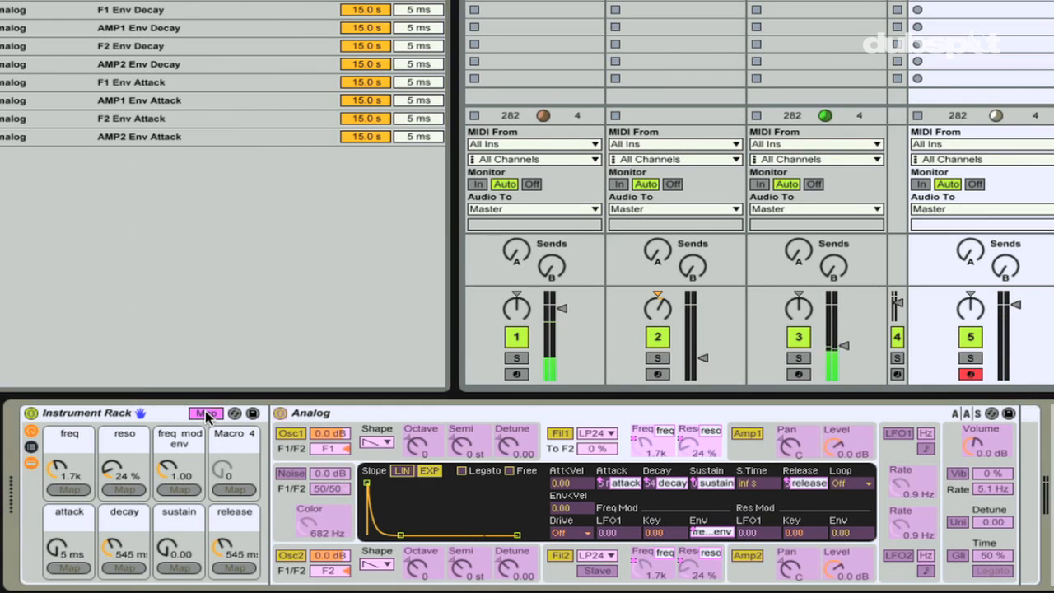
left_click(206, 412)
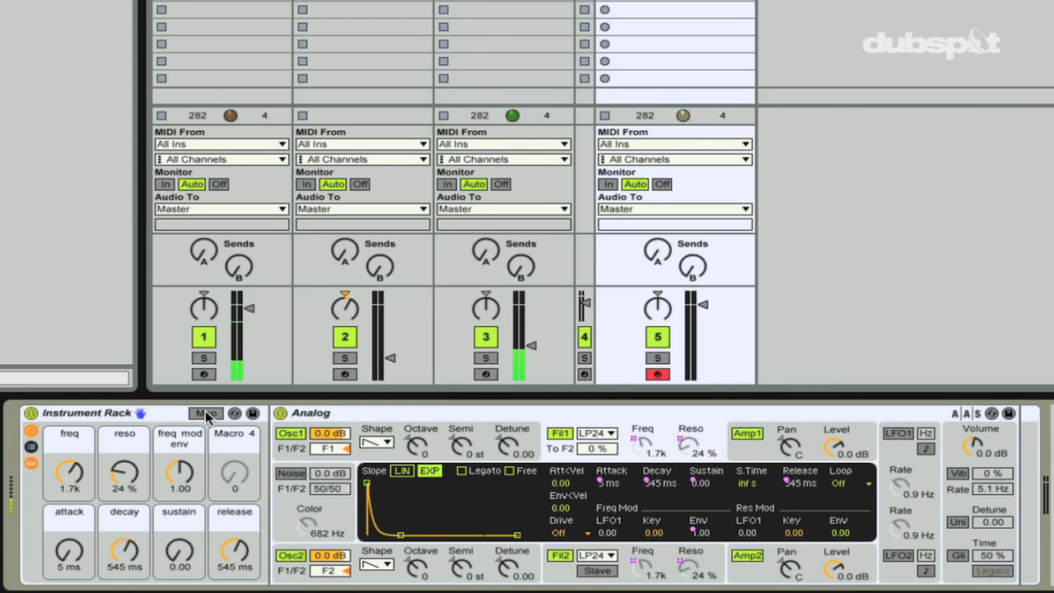
Step: Set the freq mod env macro to 0.15, decay to 165 ms, release to 700 ms and freq to 219
left_click(180, 481)
left_click_drag(180, 474, 226, 473)
left_click_drag(163, 552, 163, 576)
left_click_drag(295, 535, 294, 523)
left_click_drag(86, 441, 86, 465)
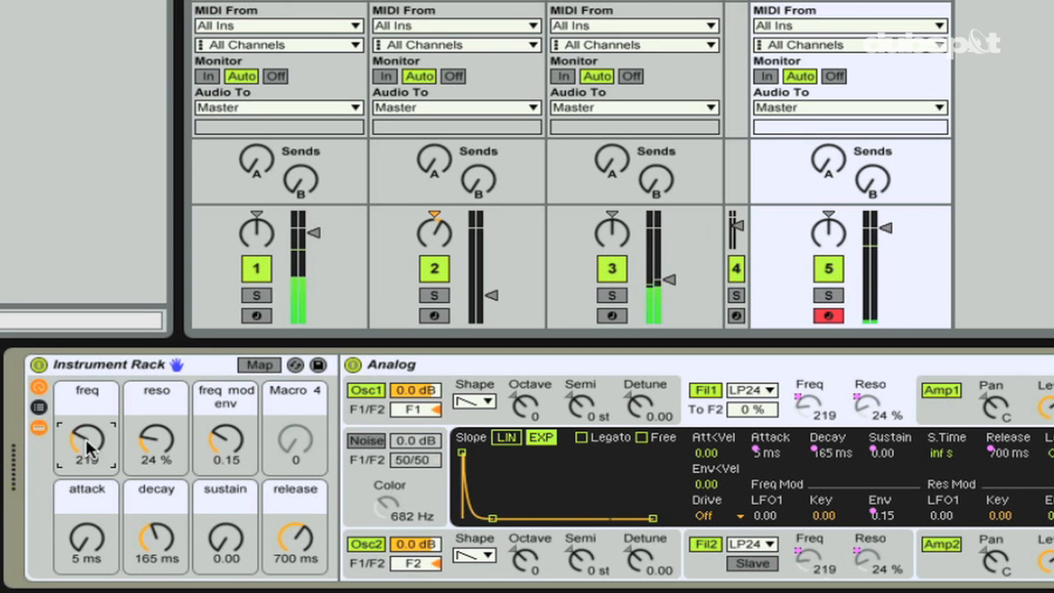
Step: Set the freq mod env macro to 2.70 and the freq macro to 169
left_click_drag(228, 441, 228, 412)
left_click_drag(84, 438, 84, 444)
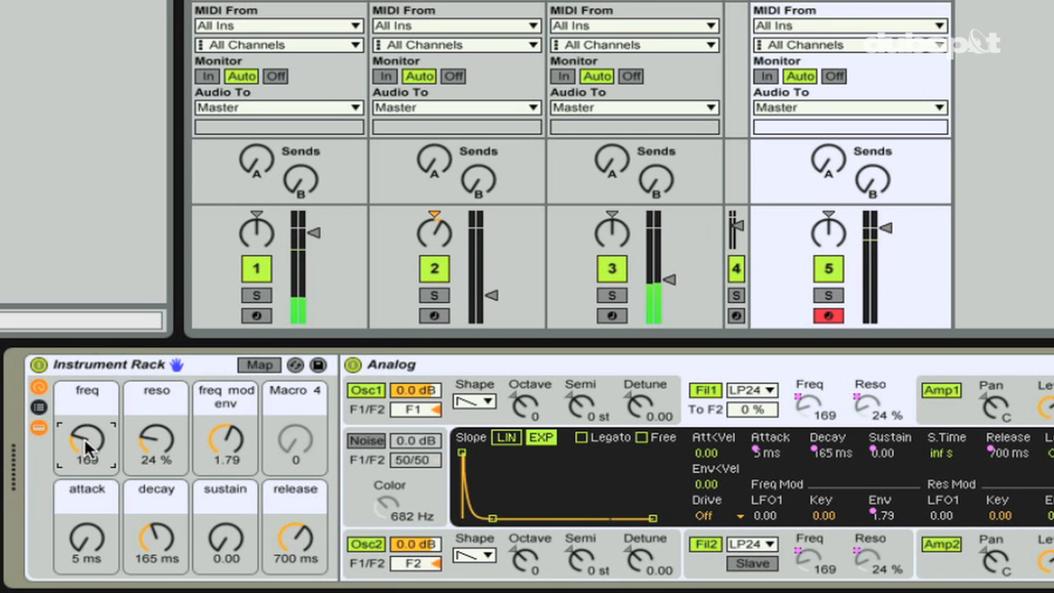
left_click_drag(228, 452, 228, 446)
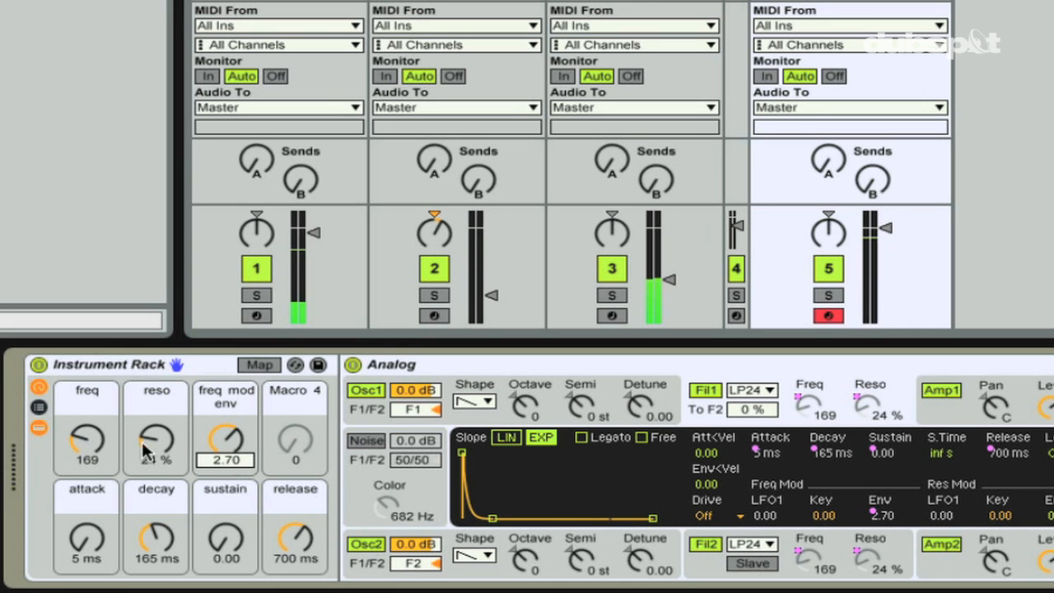
Step: Set the freq macro to 285, reso to 27 %, decay to 292 ms and release to 957 ms
left_click_drag(86, 448, 86, 433)
left_click(157, 441)
left_click_drag(144, 441, 144, 436)
left_click(227, 441)
left_click_drag(156, 539, 156, 526)
left_click_drag(288, 556, 289, 535)
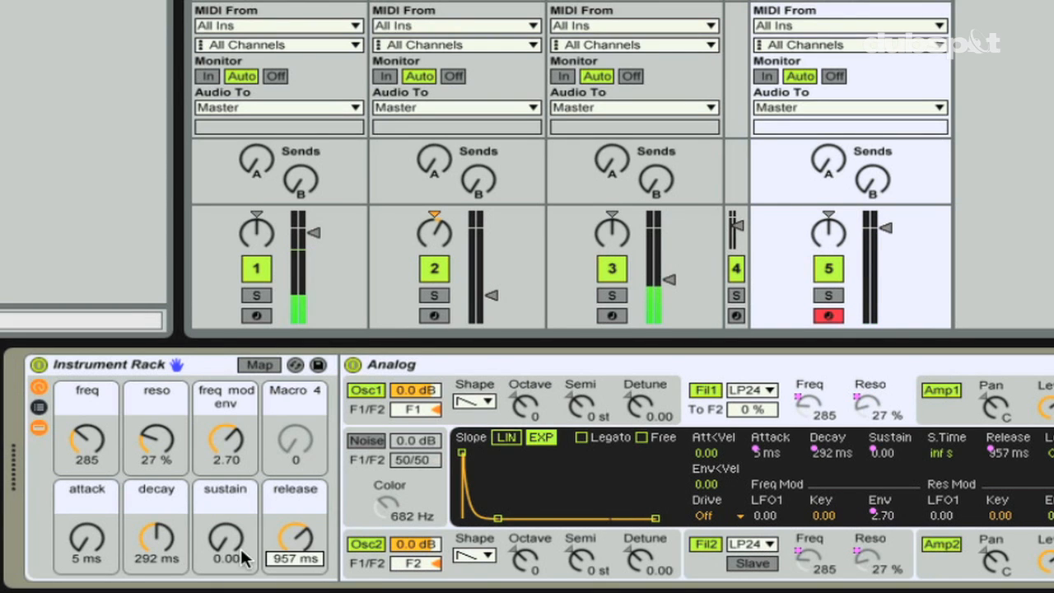